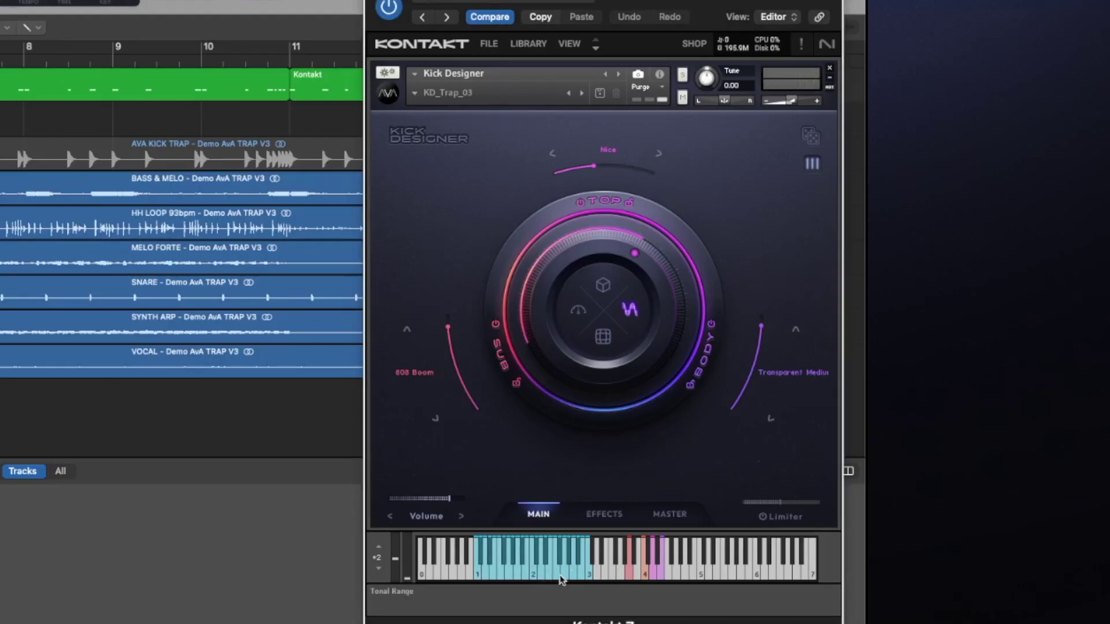
Lower the sub layer's level and step through its neighbouring samples
left_click(452, 353)
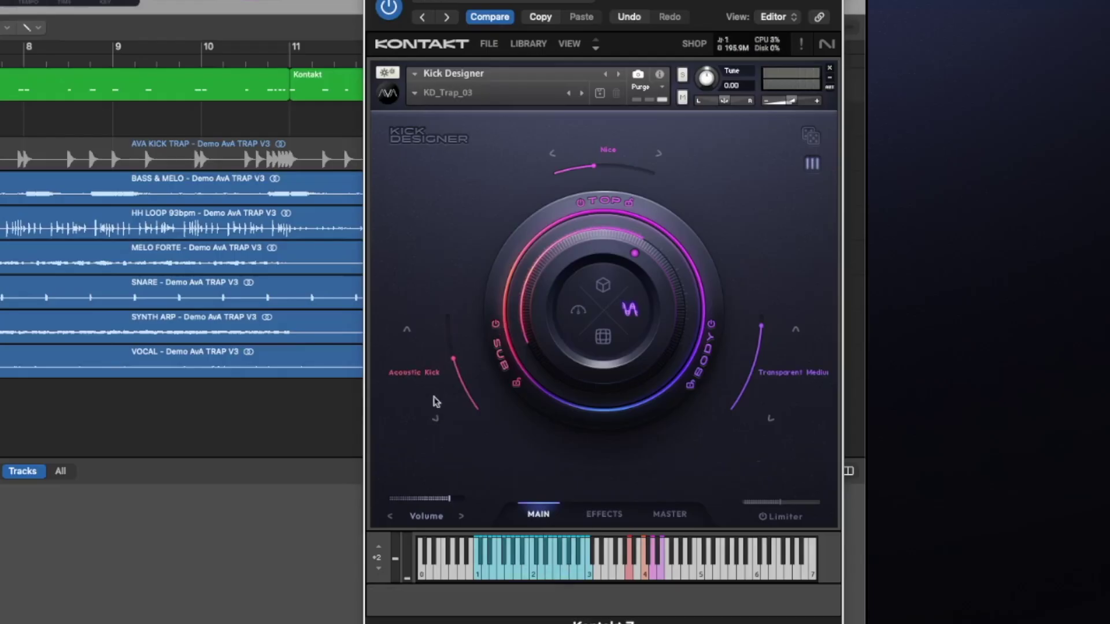
left_click(407, 329)
Open the sub sample browser and filter it to Sub sources with Clean character and 808 type
left_click(418, 372)
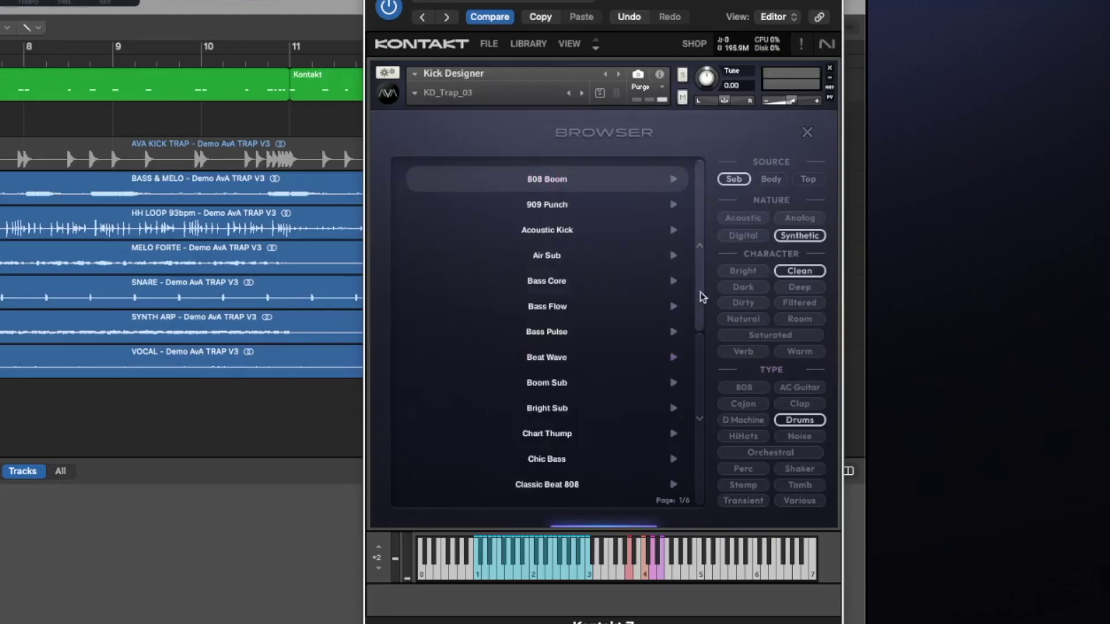
scroll(699, 395, "down", 2)
left_click(732, 178)
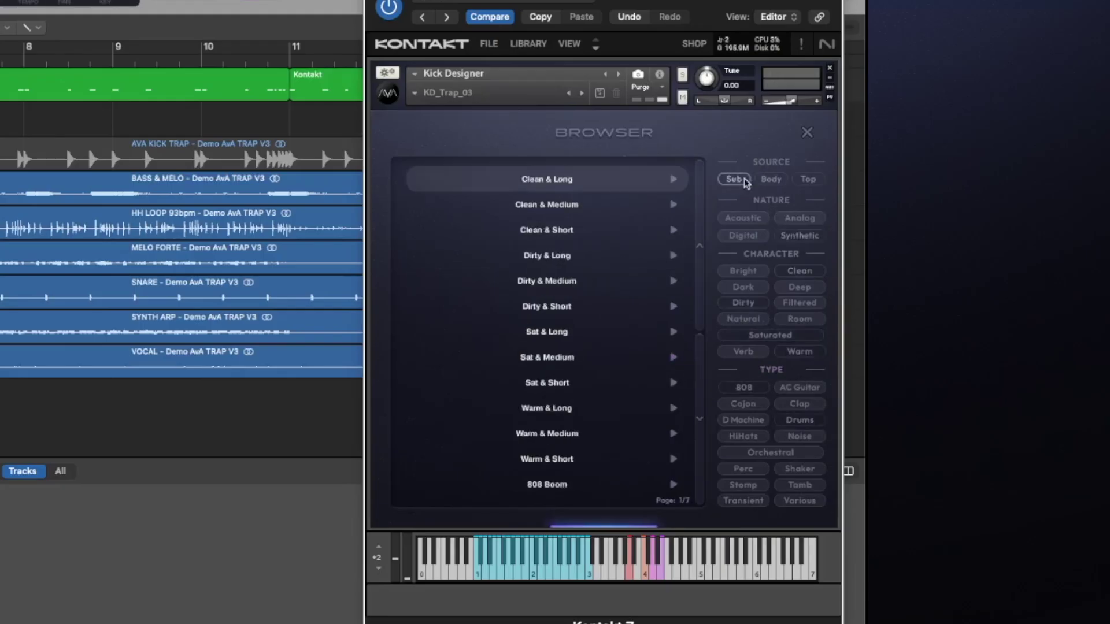
left_click(740, 182)
left_click(741, 181)
left_click(798, 272)
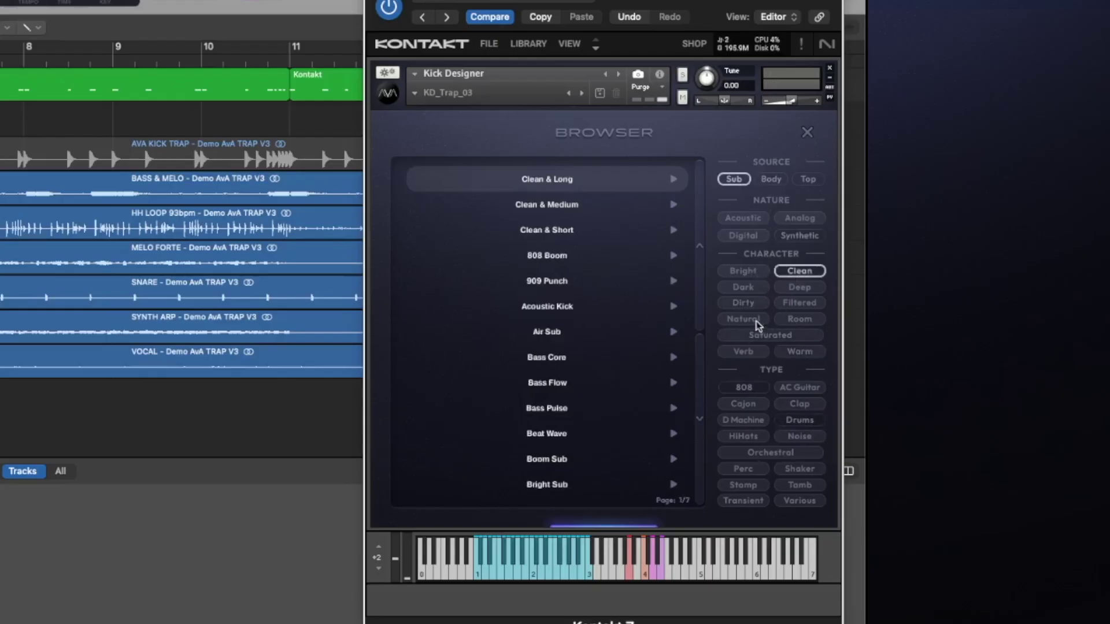
left_click(744, 389)
Audition the Clean & Long, Clean & Medium and Clean & Short sub samples and load Clean & Short
left_click(674, 202)
left_click(674, 230)
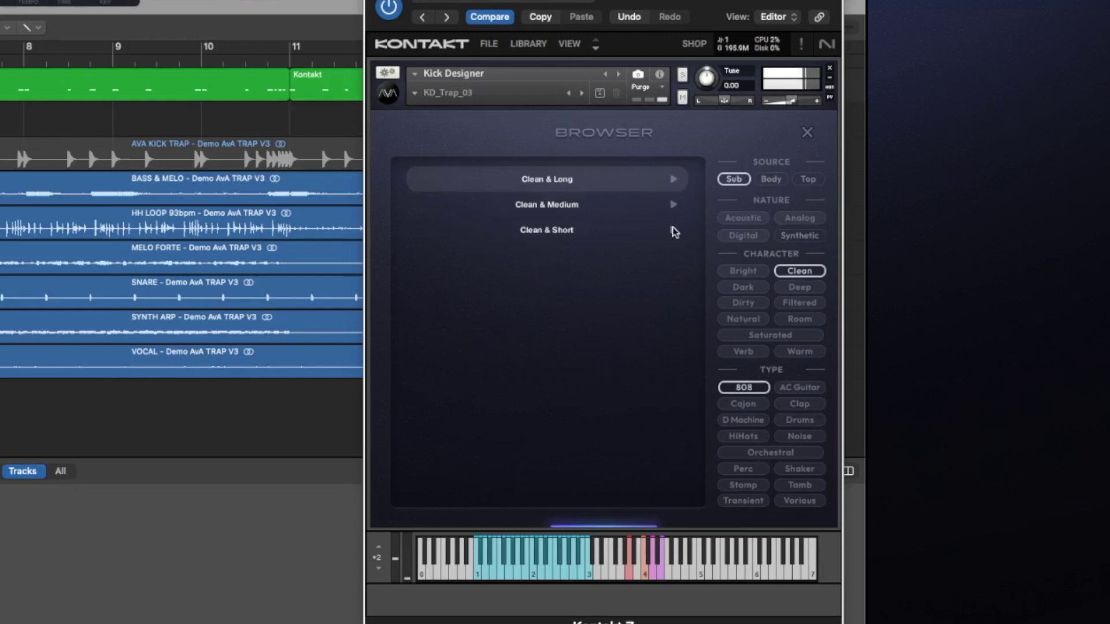
left_click(672, 180)
left_click(672, 206)
left_click(674, 231)
left_click(564, 231)
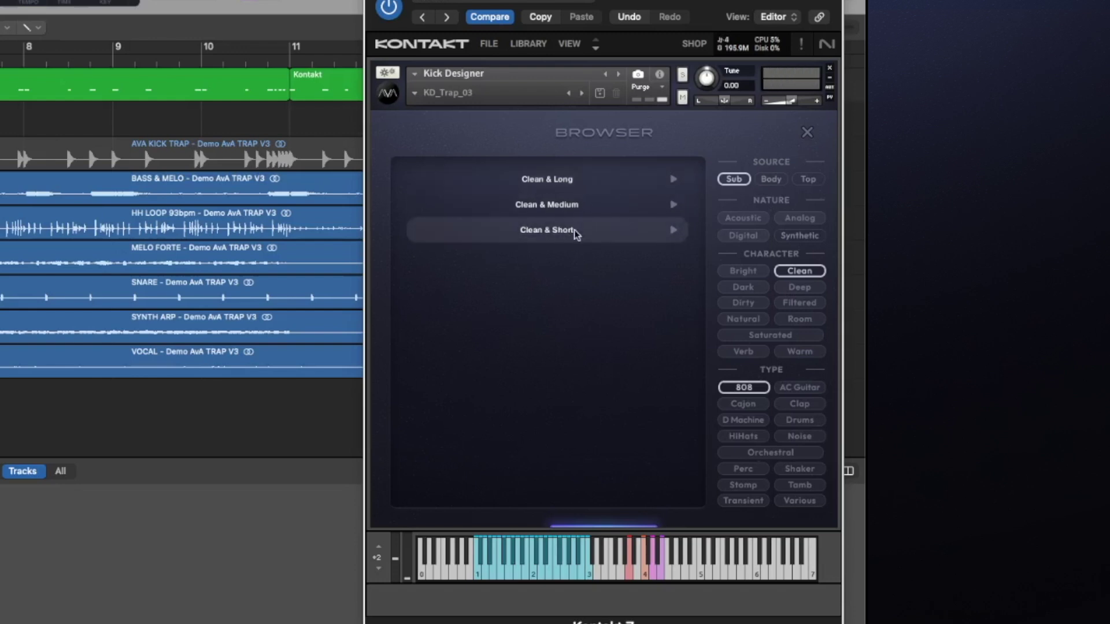
left_click(806, 133)
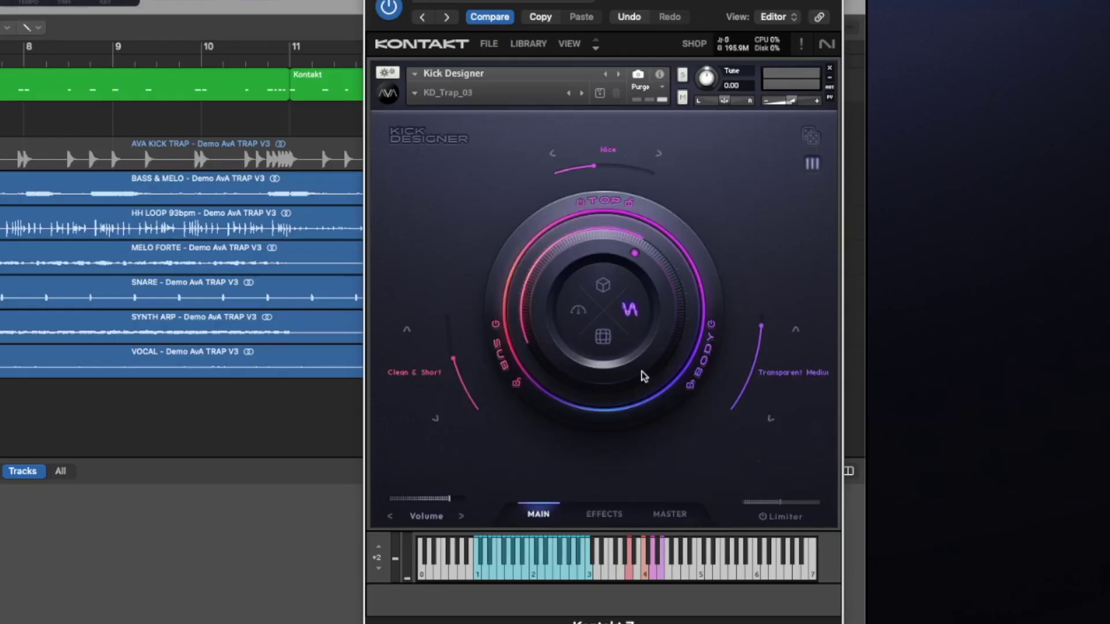
Randomize the layer samples several times, lock the sub layer and reroll only the top and body samples
left_click(810, 137)
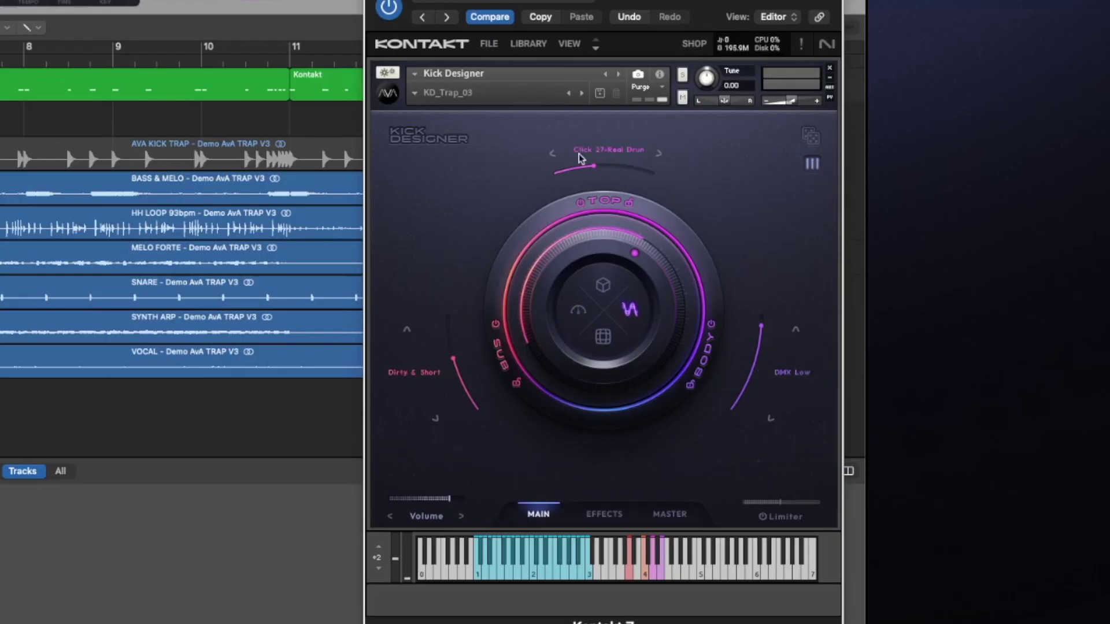
left_click(811, 139)
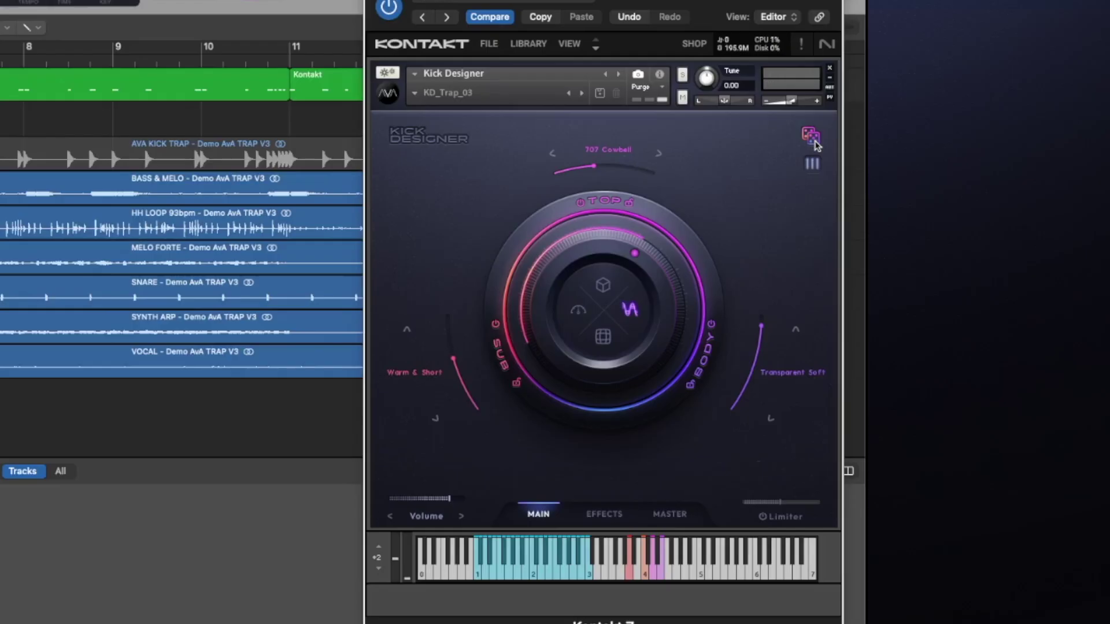
left_click(812, 139)
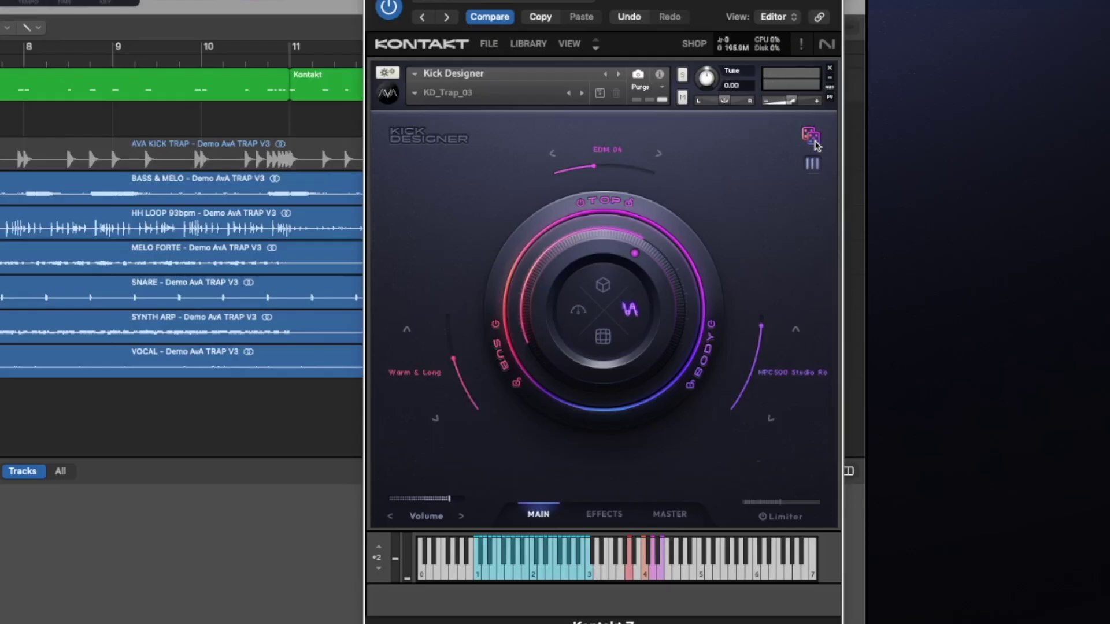
left_click(517, 385)
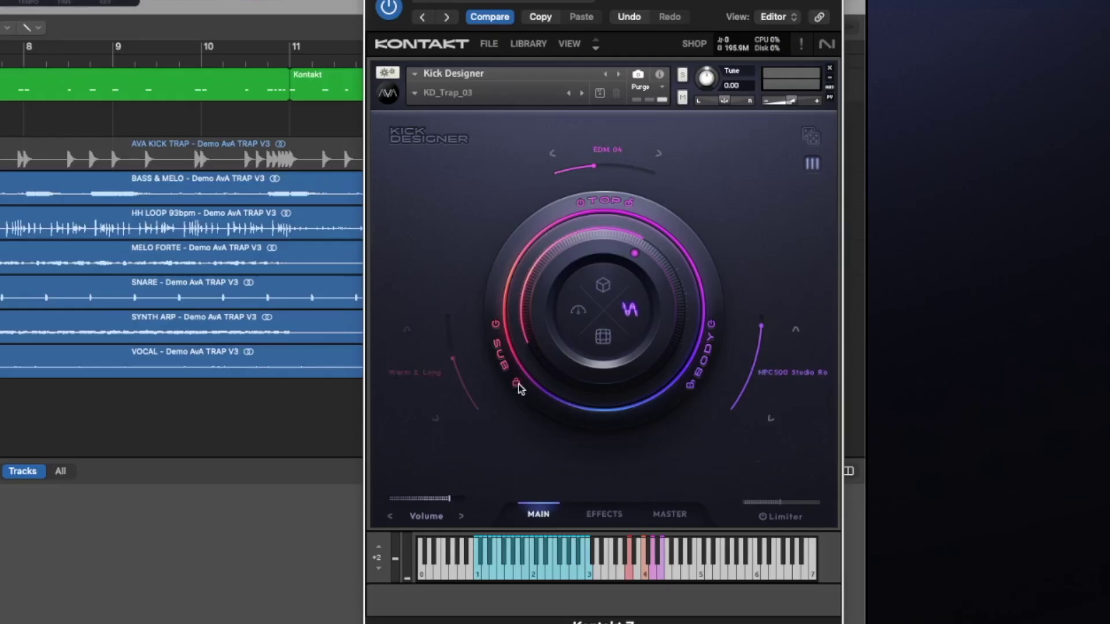
left_click(811, 136)
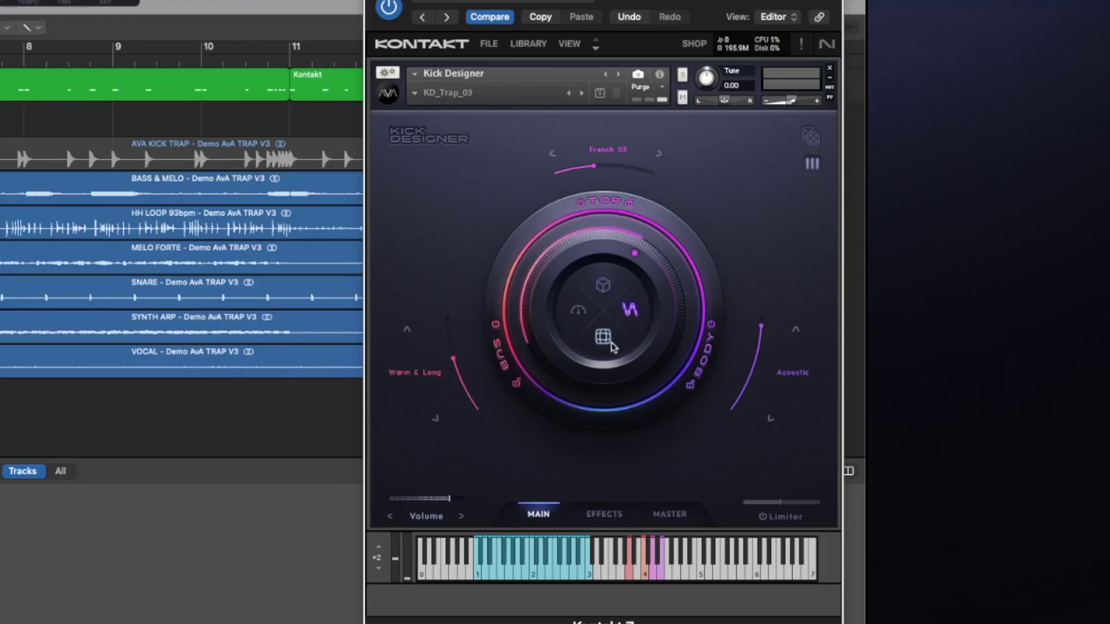
Switch the central knob to the gauge effect and on to the cube effect, glancing at the Master page
left_click(580, 317)
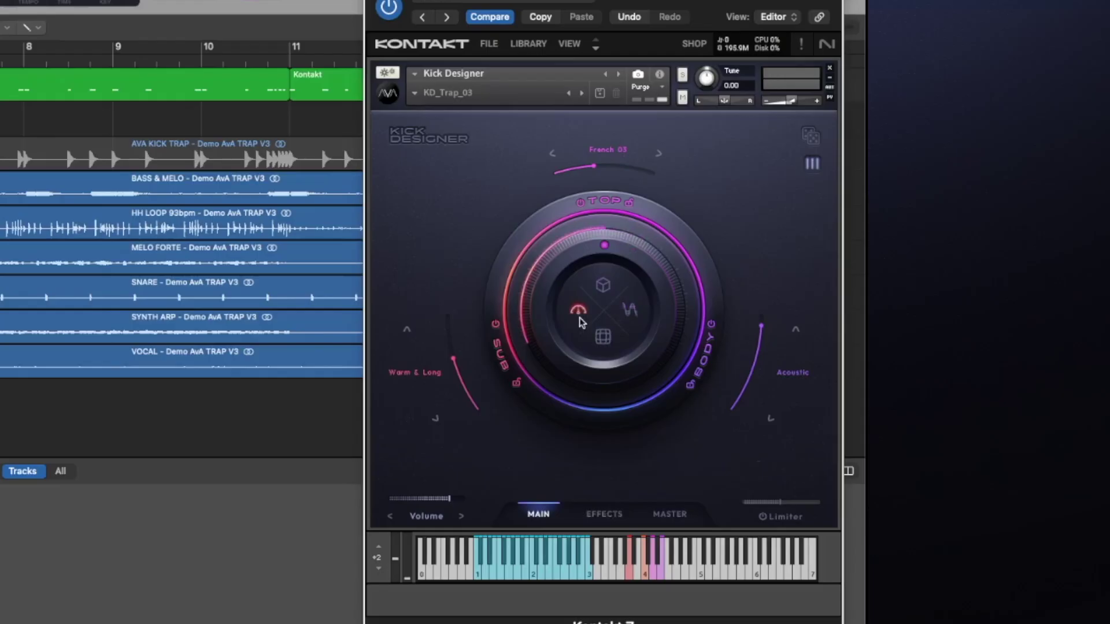
left_click(603, 285)
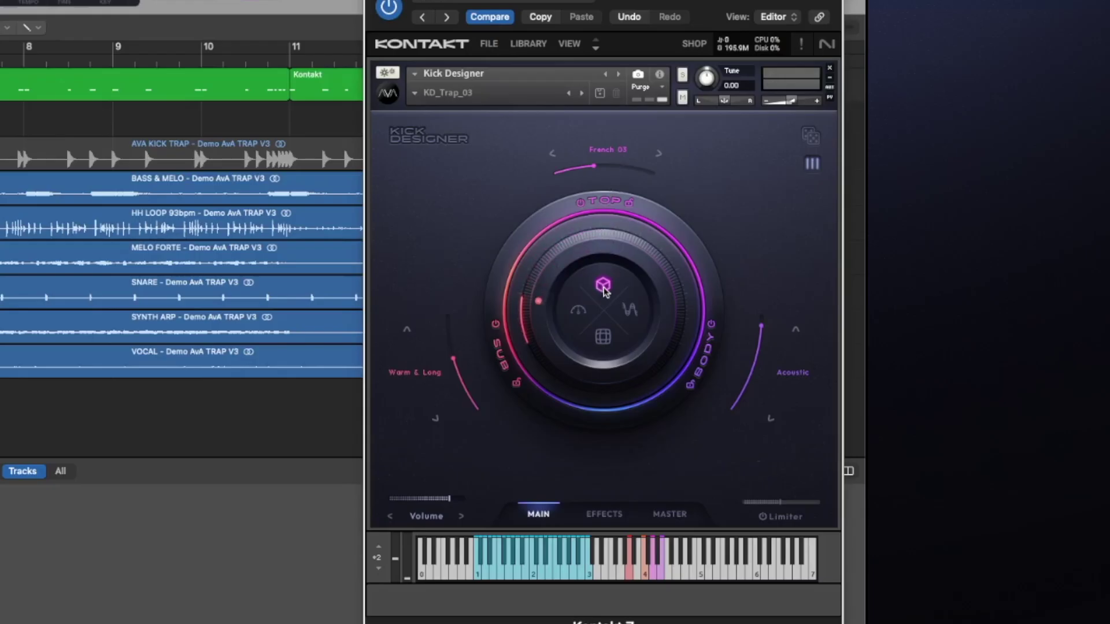
left_click(670, 514)
left_click(535, 513)
Change the Volume slider's function to High Pass, and adjust its amount and the limiter amount
left_click(461, 517)
left_click(462, 516)
left_click_drag(464, 502, 436, 495)
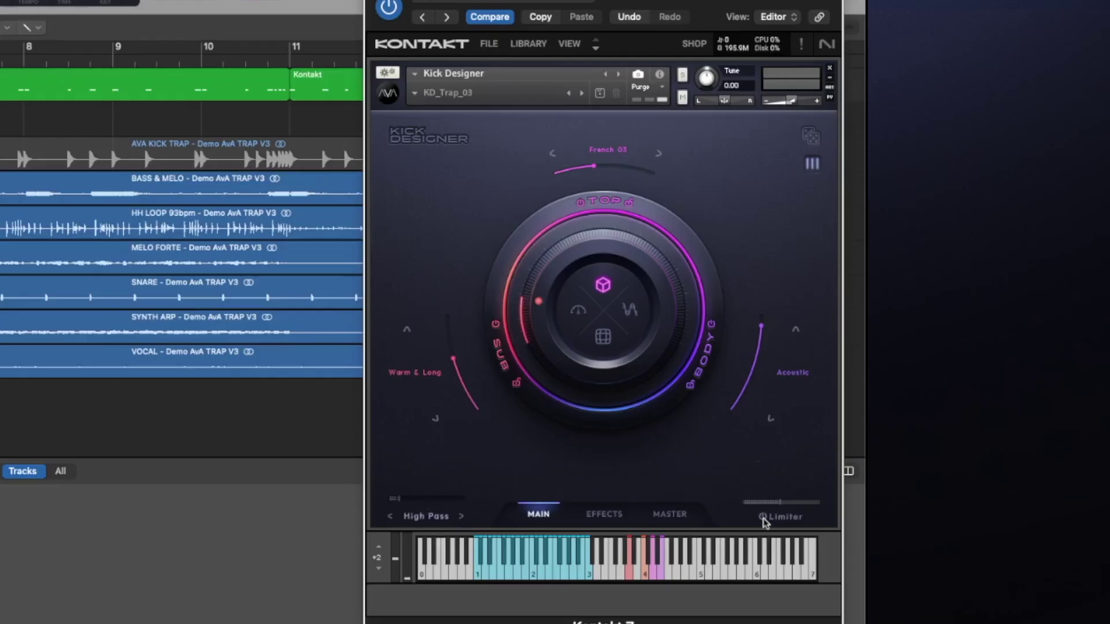
mouse_move(779, 501)
left_mouse_down()
mouse_move(817, 504)
mouse_move(798, 507)
left_mouse_up()
Browse the Kick Designer snapshot categories, from 808 and House to Rock
left_click(433, 93)
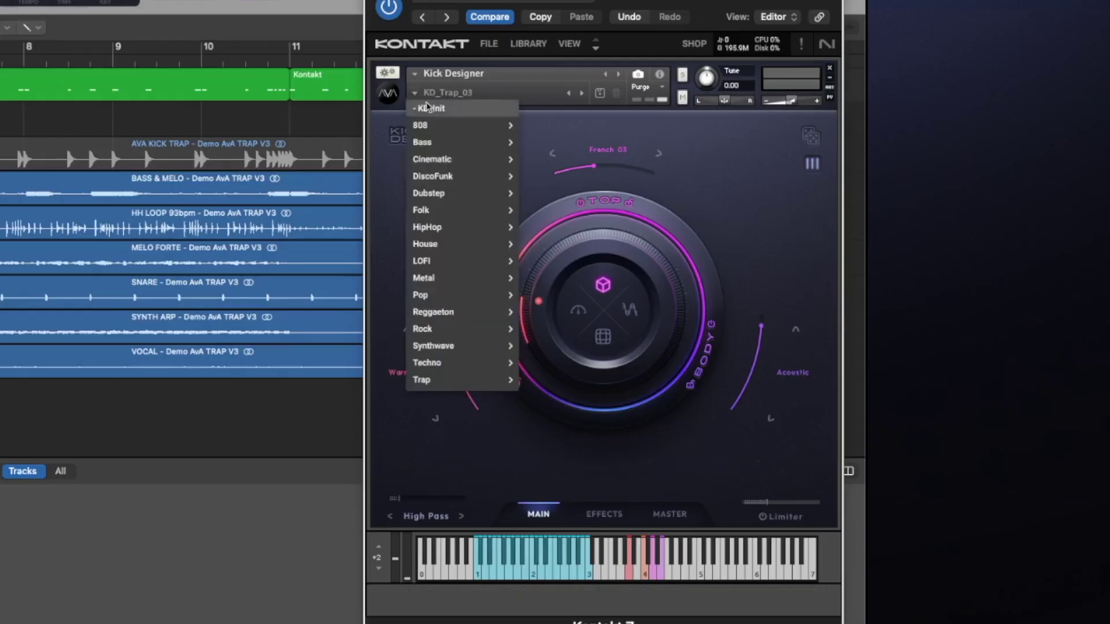
mouse_move(436, 127)
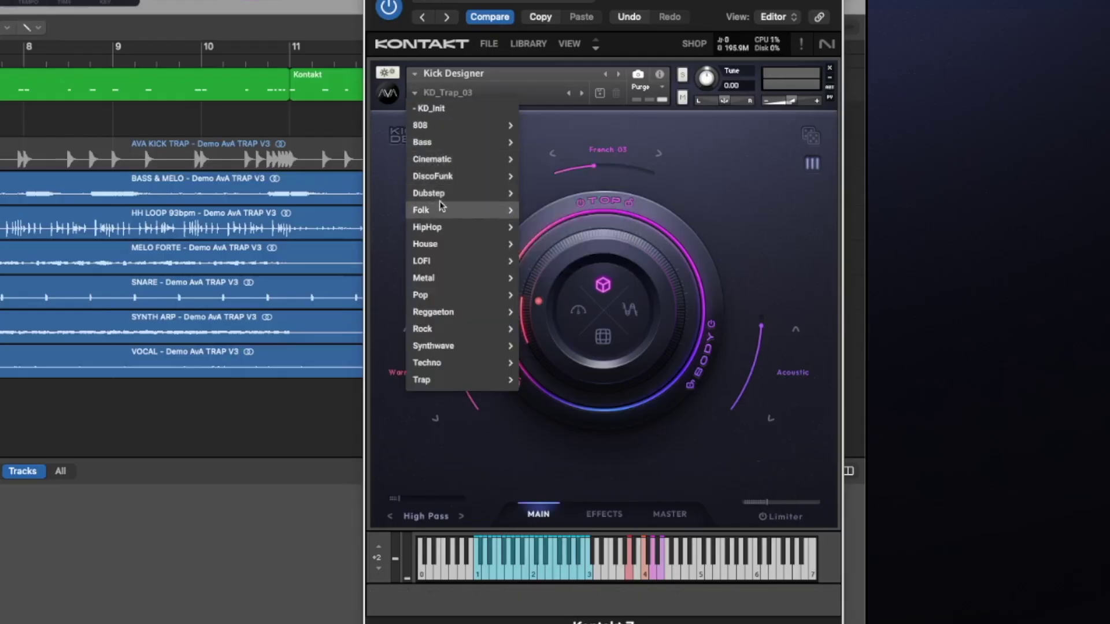
mouse_move(455, 329)
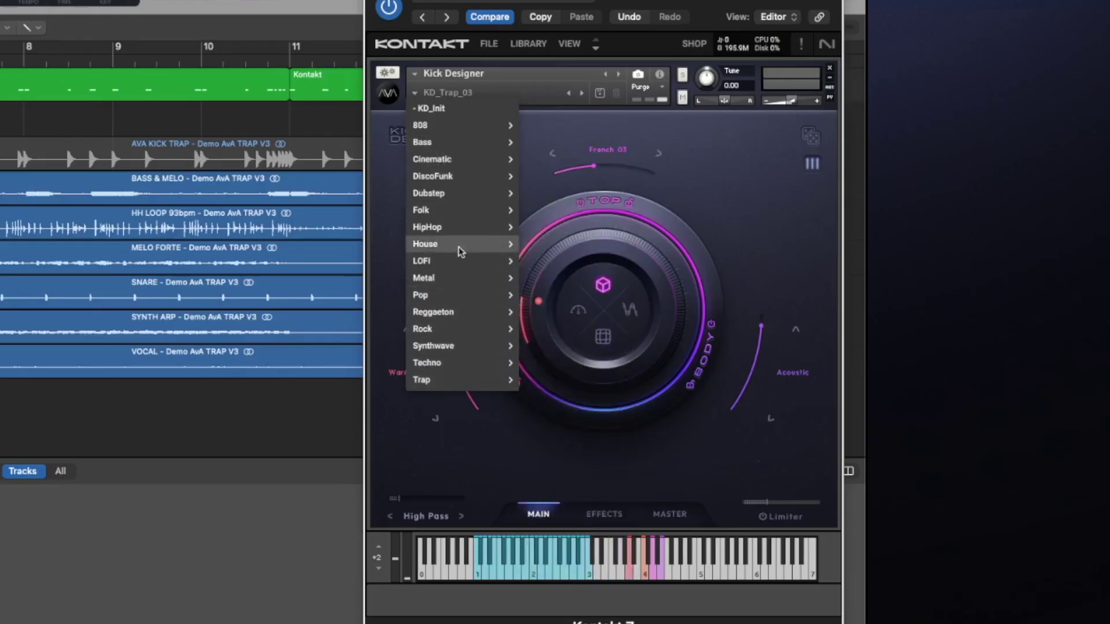
mouse_move(462, 240)
left_click(556, 129)
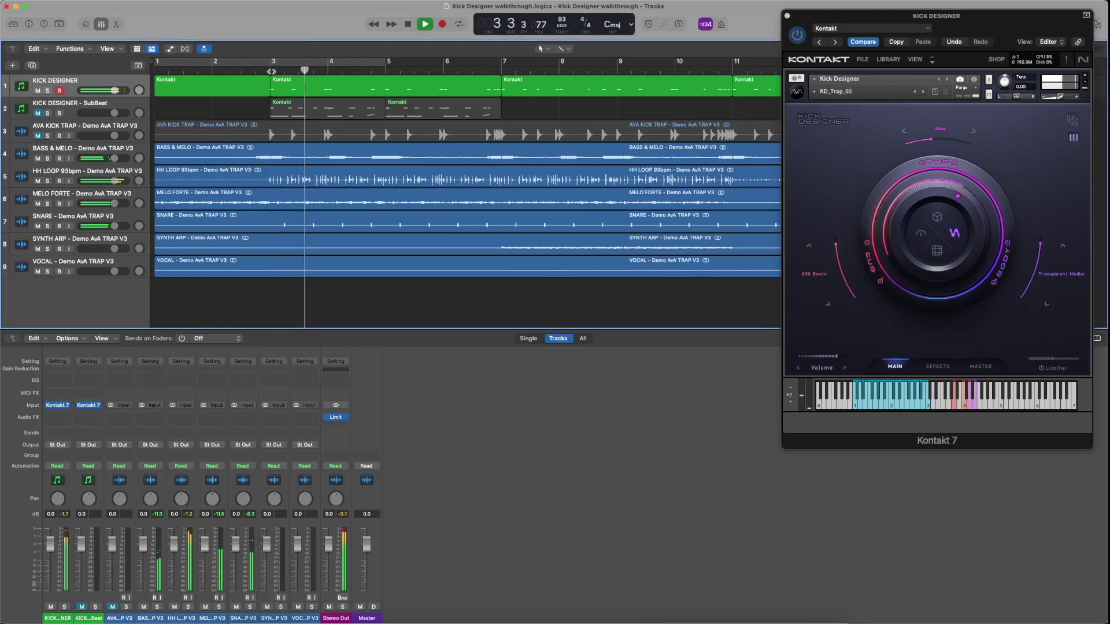
Load the snapshots KD_Trap_04 and KD_Trap_05 in turn, playing the track with each one
key("space")
left_click(924, 94)
key("space")
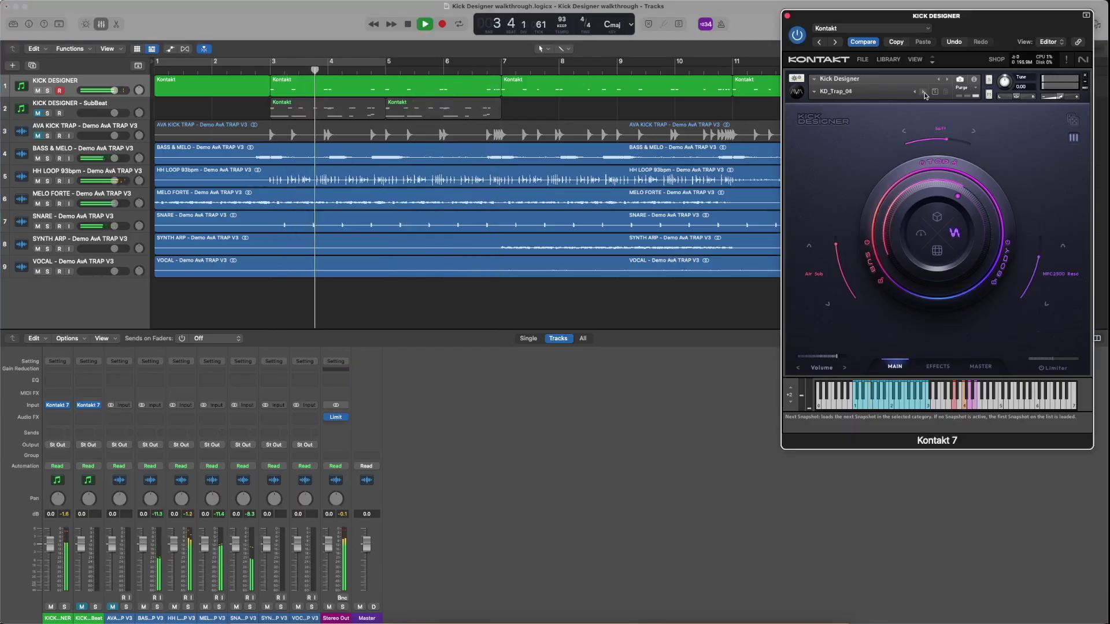
key("space")
left_click(924, 94)
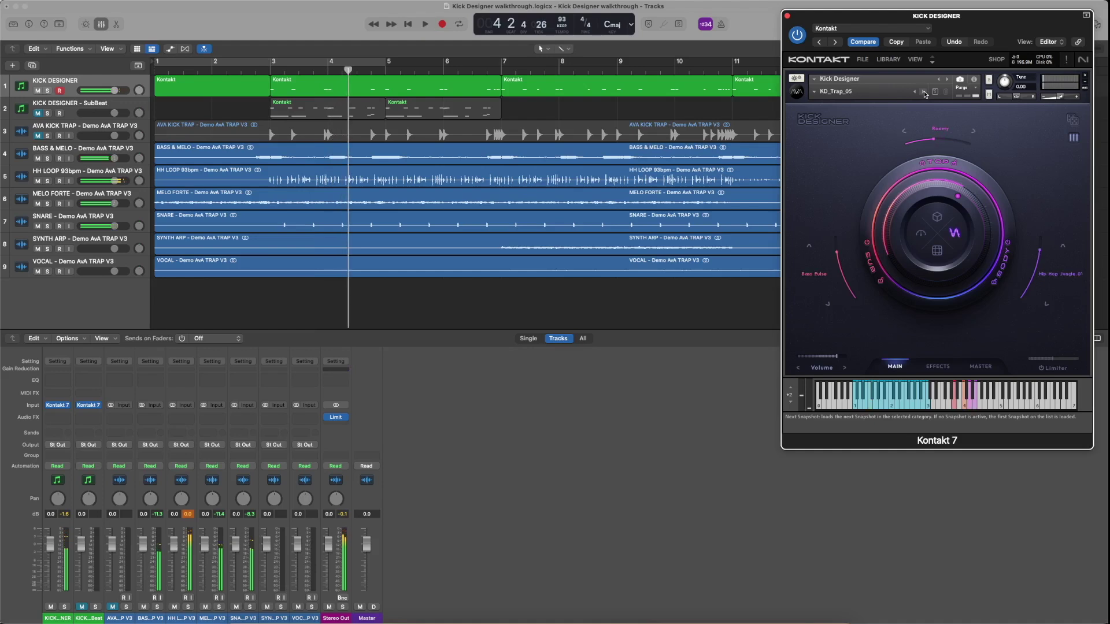
key("space")
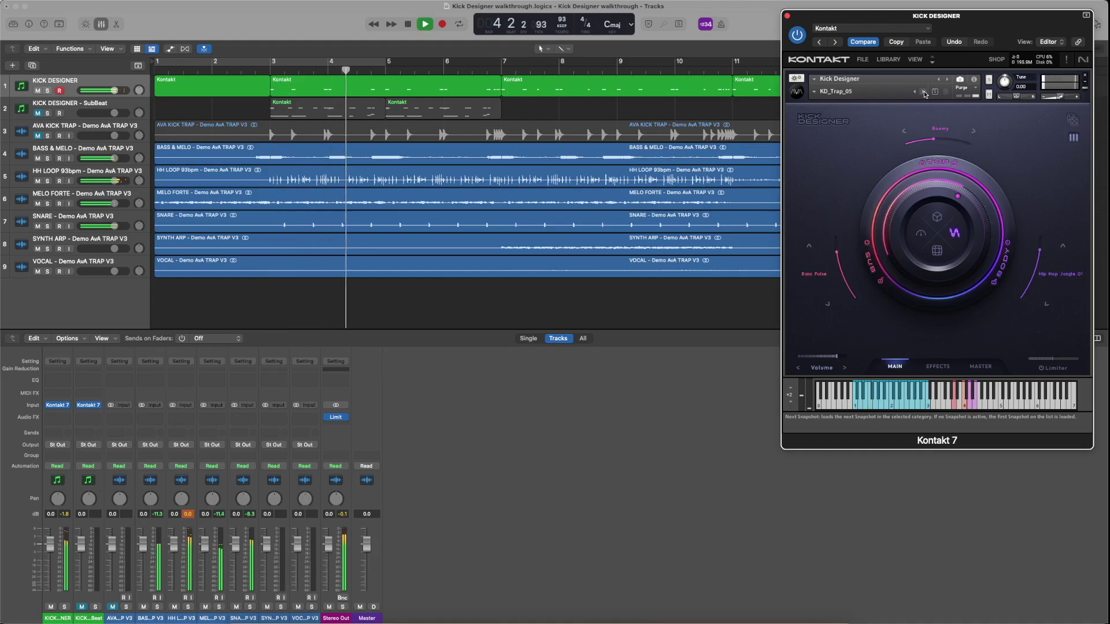
key("space")
Advance through snapshot KD_Trap_06 to KD_Init, playing the track with each one
left_click(924, 92)
key("space")
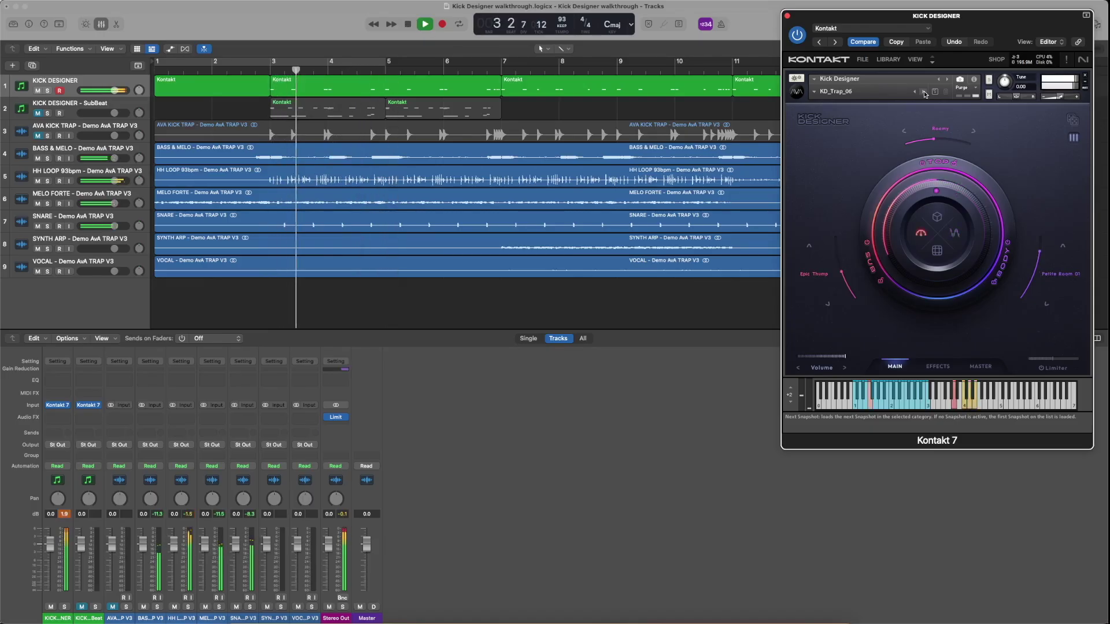
key("space")
left_click(924, 92)
key("space")
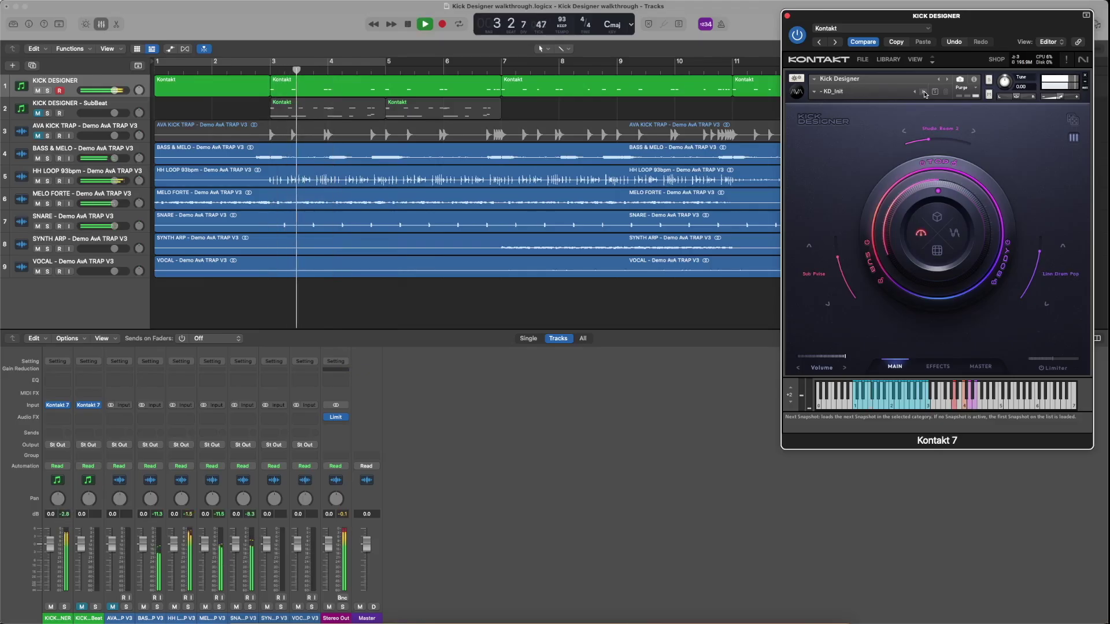
key("space")
On the Effects page, step through the sub samples, view the sub sample browser and return to Sub Pulse
left_click(947, 367)
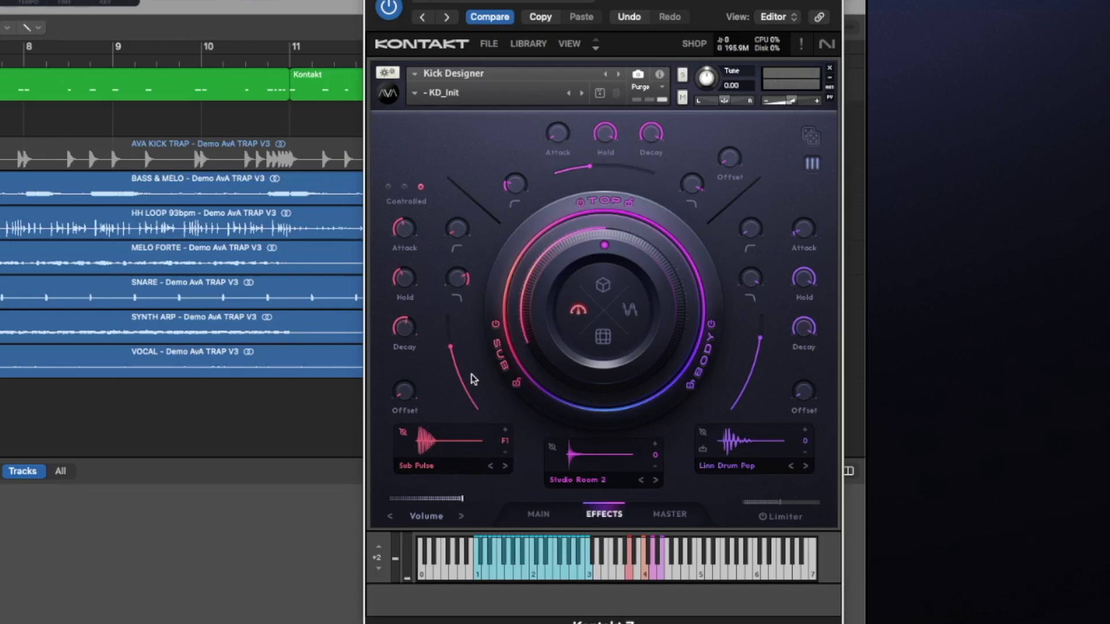
left_click(506, 466)
left_click(507, 467)
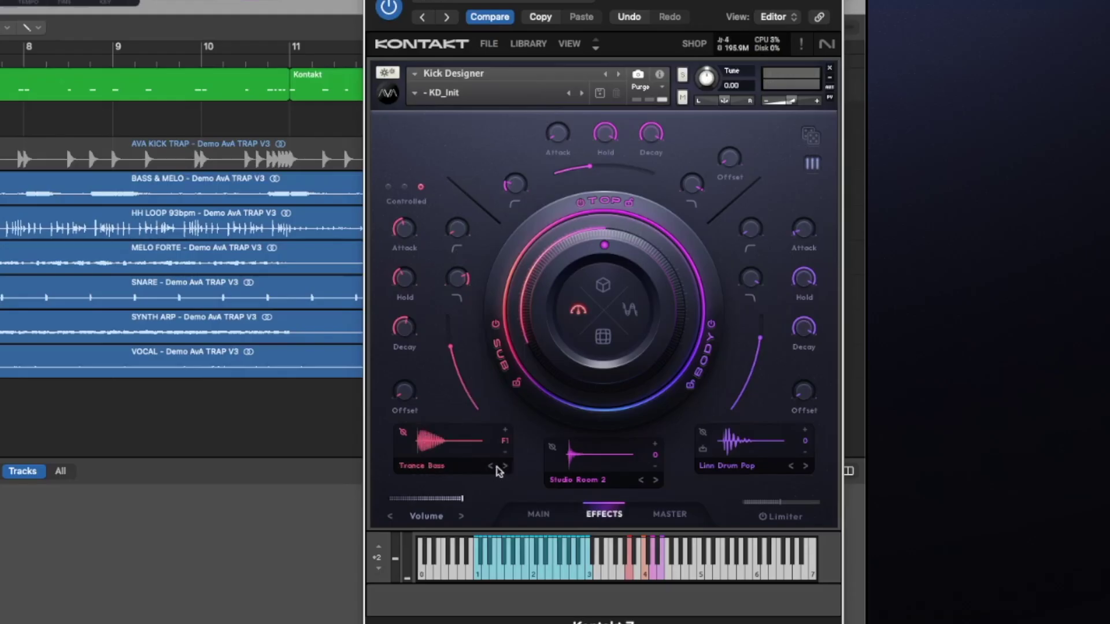
left_click(490, 466)
left_click(491, 466)
left_click(491, 467)
left_click(491, 466)
left_click(436, 466)
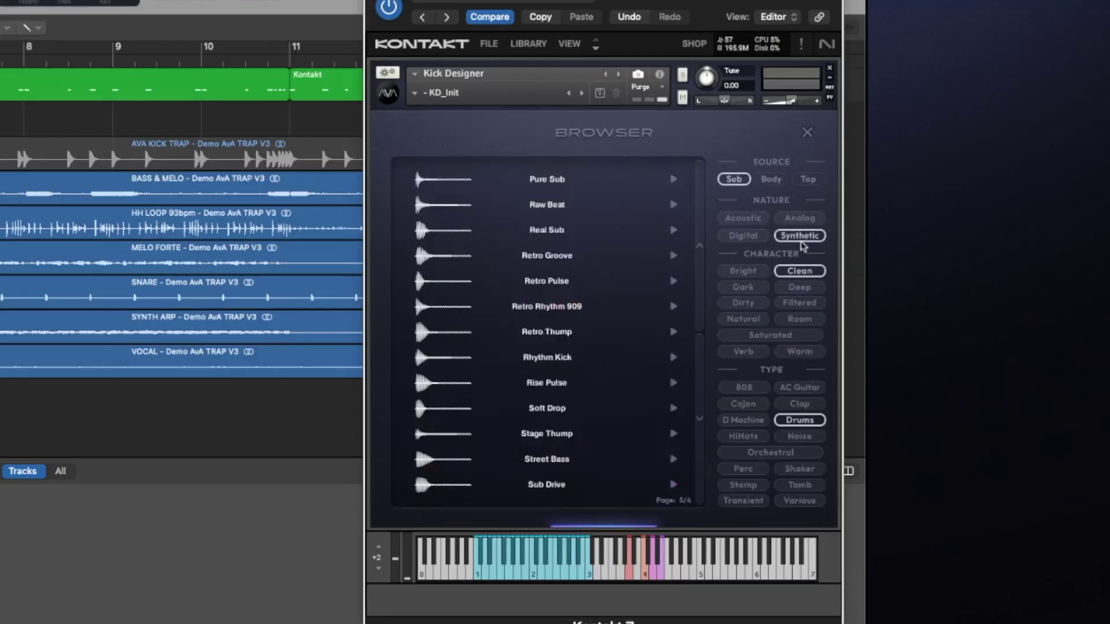
left_click(809, 132)
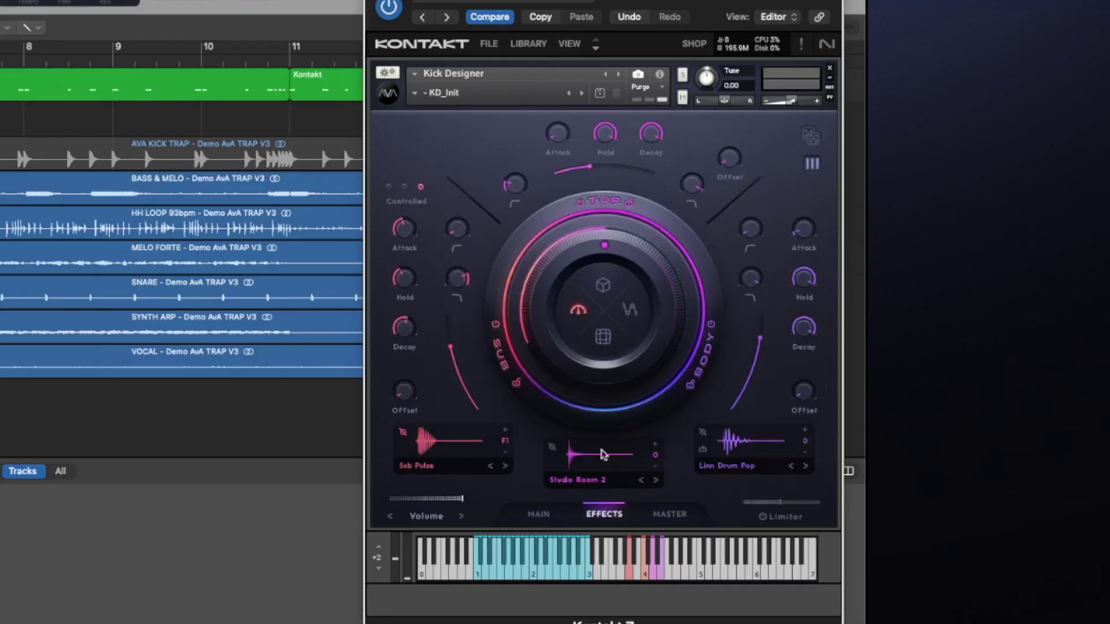
Step the sub layer's pitch up and down and settle on F#1
left_click(506, 430)
left_click(506, 430)
left_click(505, 430)
left_click(505, 430)
left_click(506, 452)
left_click(505, 452)
left_click(506, 453)
left_click(506, 453)
left_click(505, 431)
left_click(505, 431)
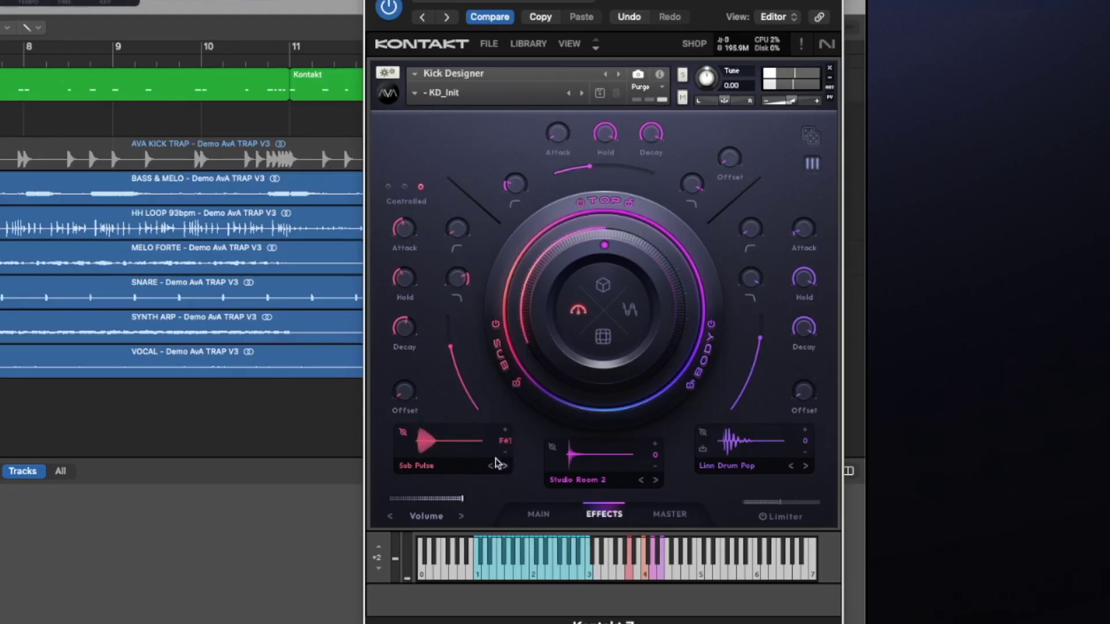
Lower the sub layer's level, set its attack to about 723.5 ms and hold to about 722.5 ms, and raise its decay
left_click(403, 432)
left_click_drag(452, 353, 458, 371)
mouse_move(412, 230)
mouse_move(412, 328)
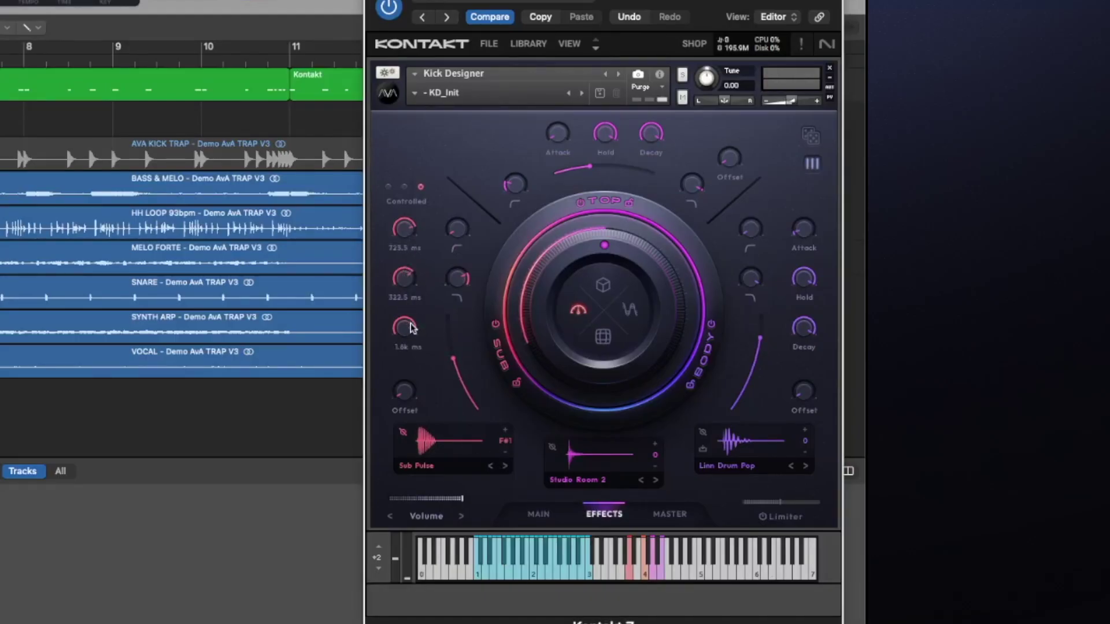
Set the sub layer's low-cut filter to about 209.1 Hz and its high-cut filter to about 924.3 Hz
mouse_move(467, 220)
left_click_drag(467, 220, 468, 281)
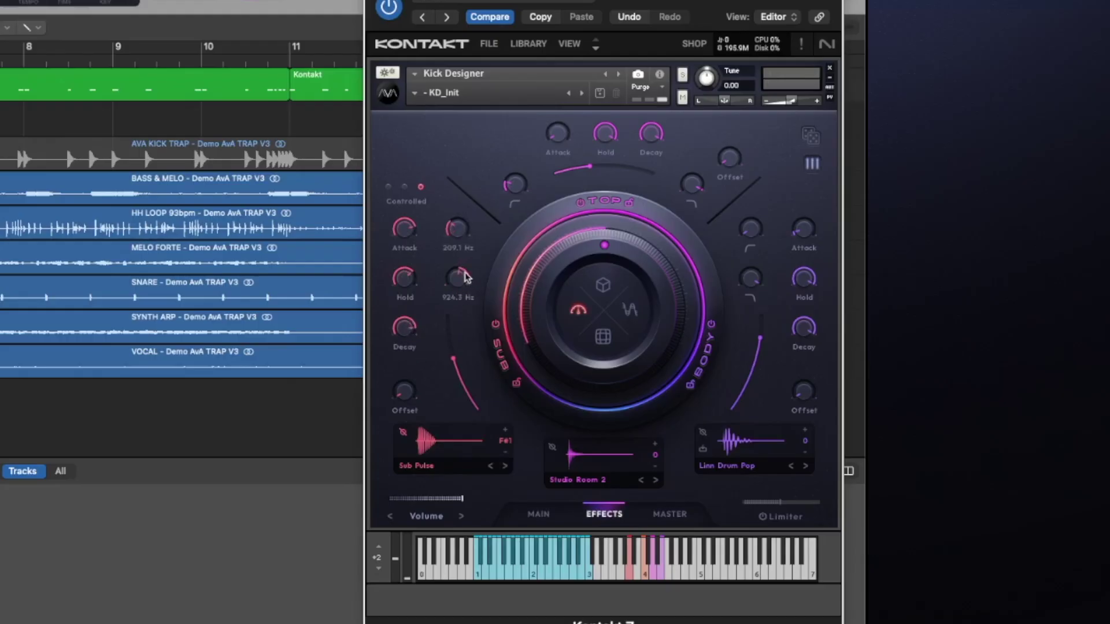
Try the sub layer's Full mode and the middle mode, and return it to Controlled
left_click(388, 187)
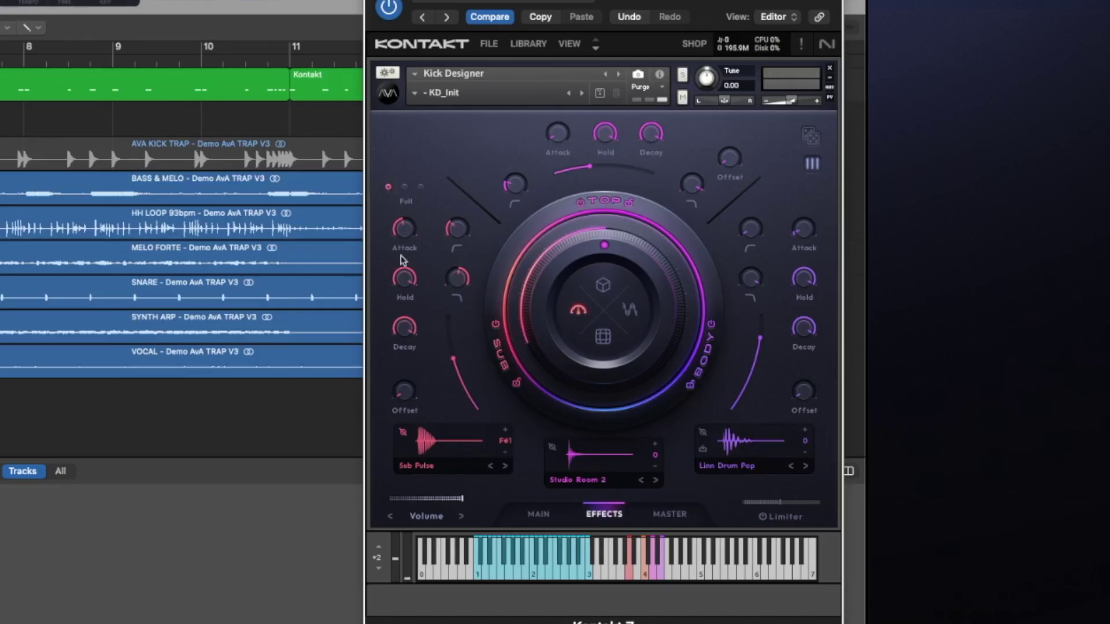
left_click(405, 188)
left_click(421, 188)
Set the sub sample's offset to 0 % and slightly raise the body and top sample offsets
left_click_drag(407, 400, 408, 433)
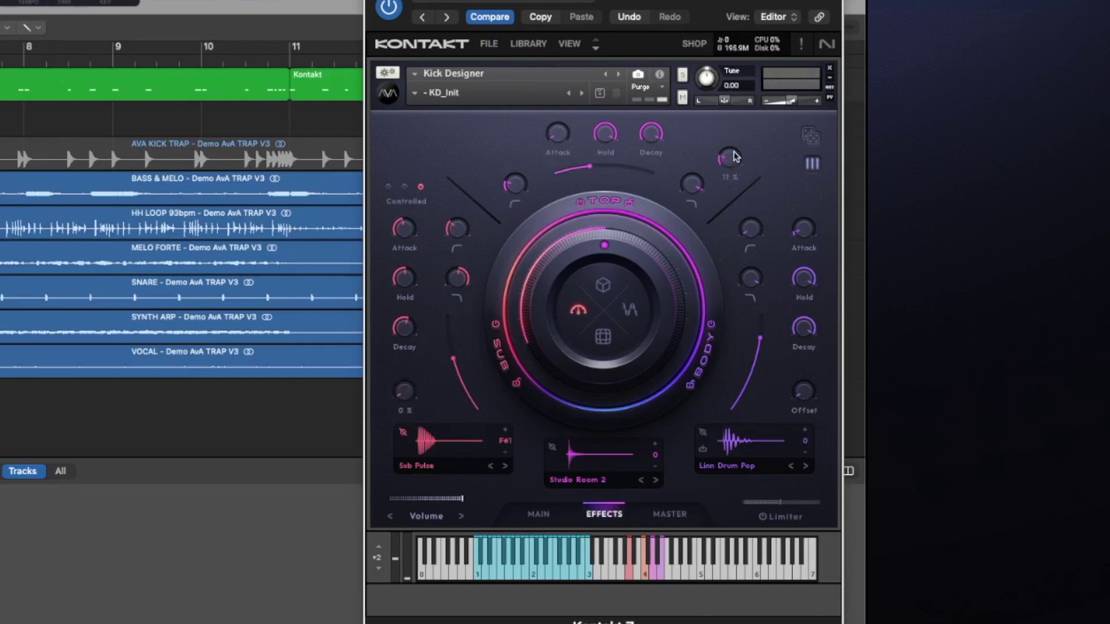
left_click_drag(804, 393, 804, 384)
left_click_drag(729, 162, 738, 189)
left_click_drag(798, 396, 807, 404)
mouse_move(727, 156)
left_mouse_down()
mouse_move(730, 148)
mouse_move(732, 167)
left_mouse_up()
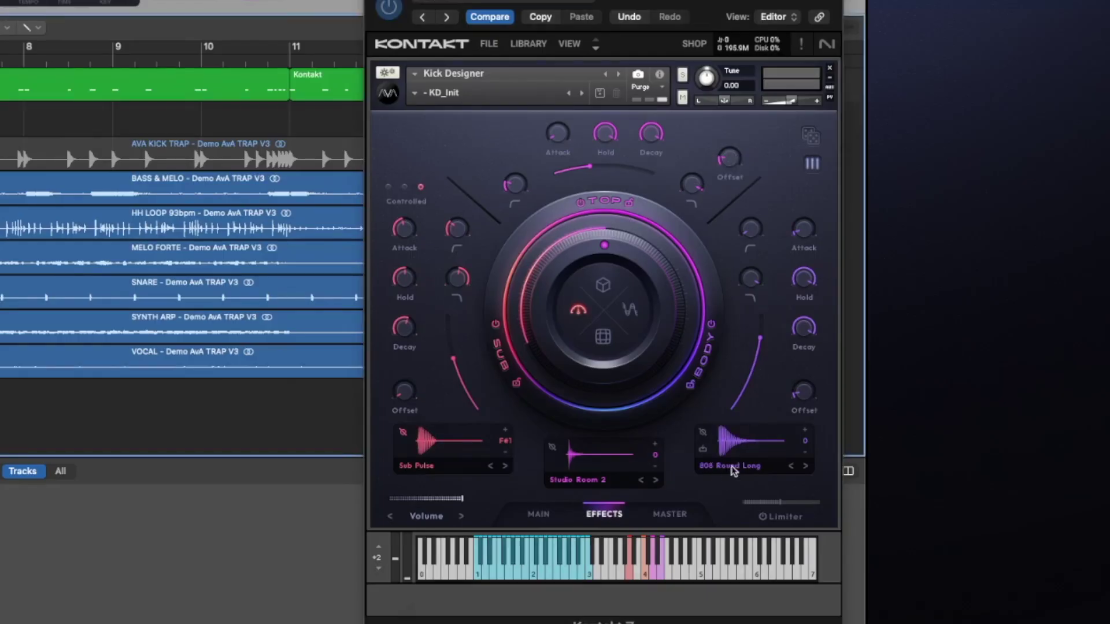
Step the body layer's sample and switch the layer to its User Sample slot
left_click(804, 466)
left_click(703, 452)
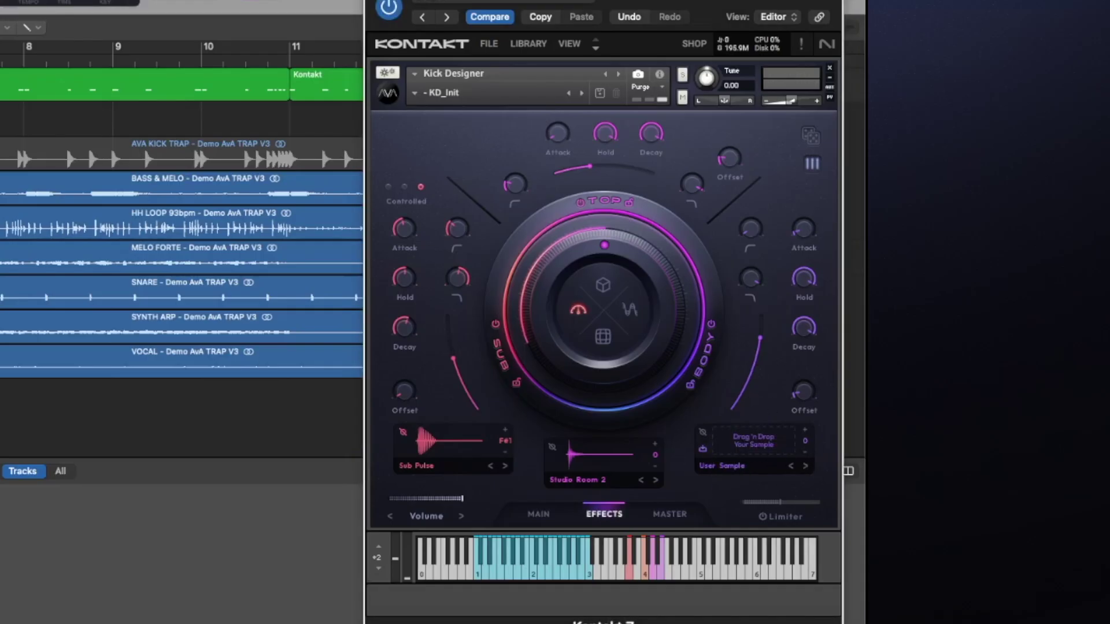
Drop an audio sample onto the body layer's User Sample slot
left_click_drag(1, 219, 744, 445)
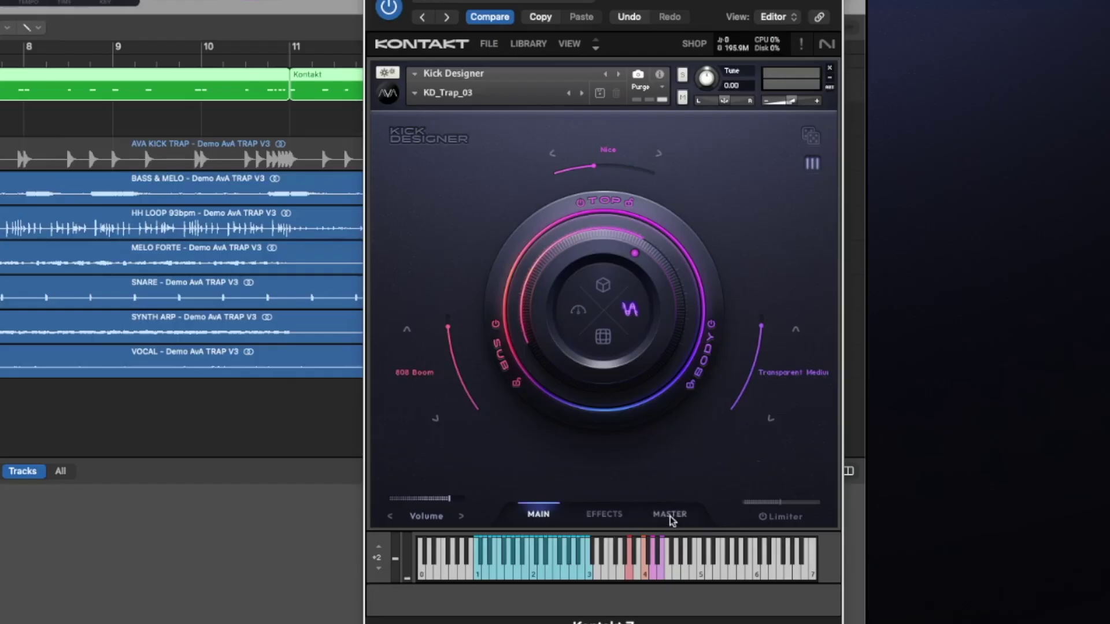
Open the Master effects, assign the central dial to the compressor and select the first compressor preset
left_click(671, 516)
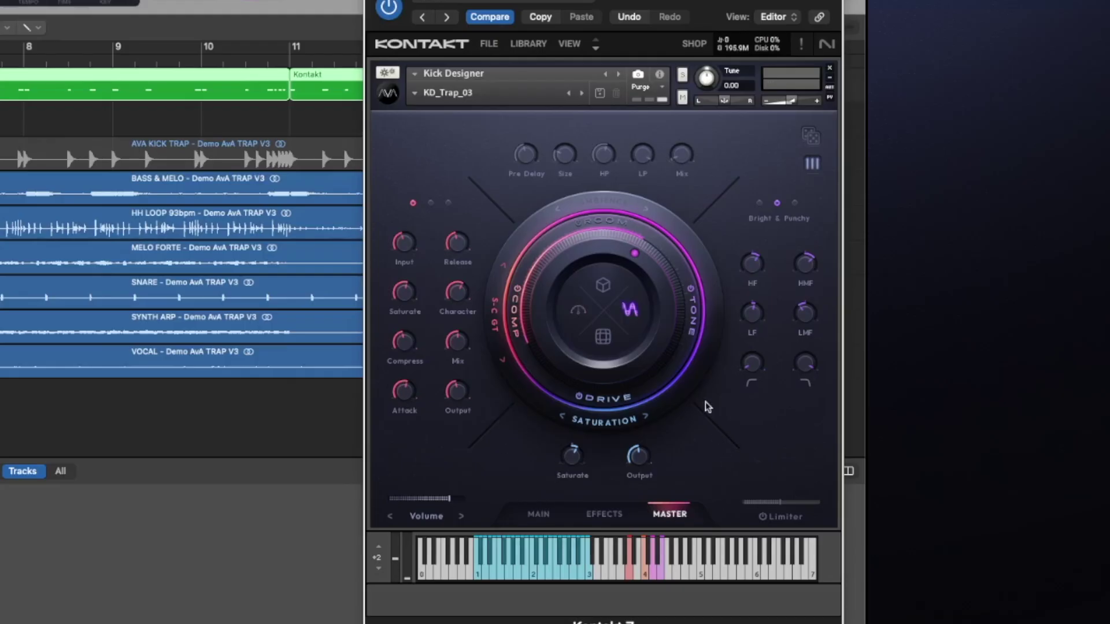
left_click(582, 311)
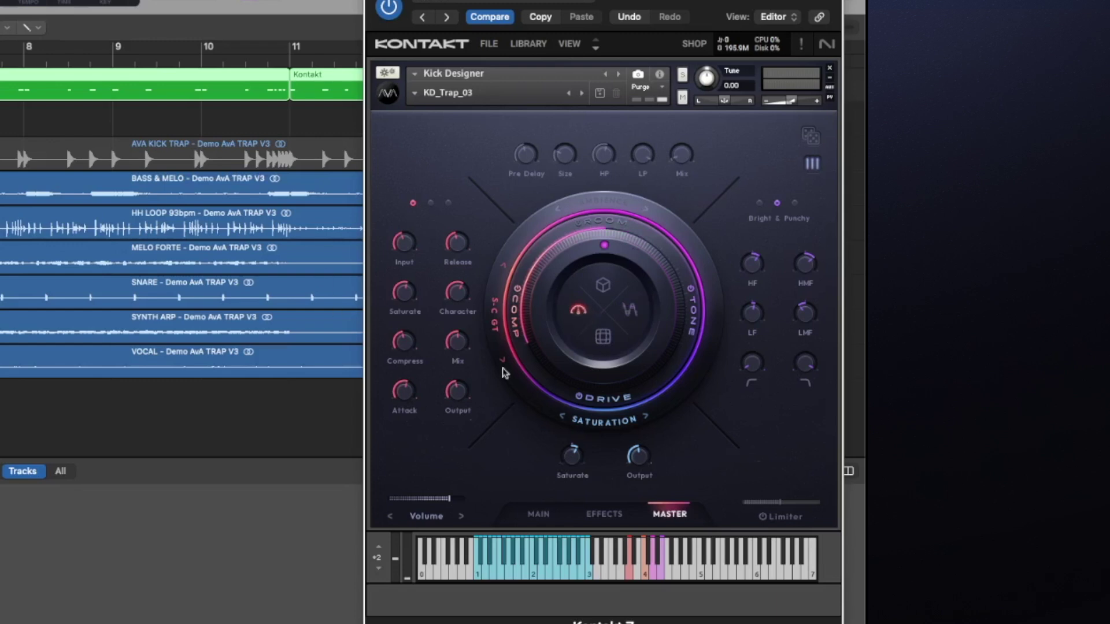
left_click(412, 204)
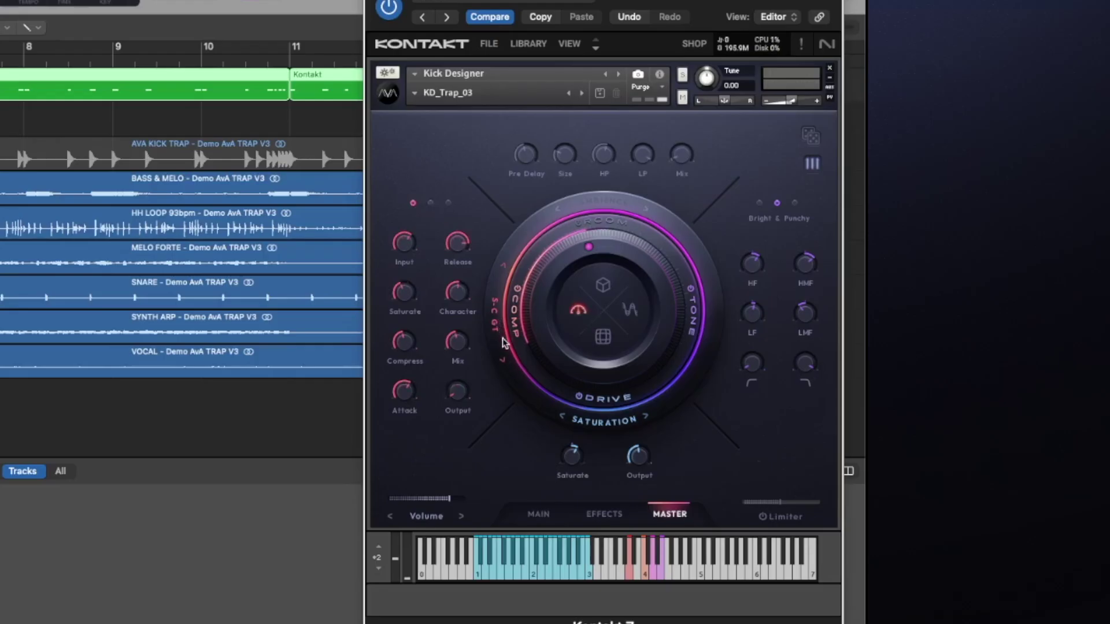
Switch the compressor through SCOMP to the Transient-M type, try another preset and return to the first one
left_click(503, 363)
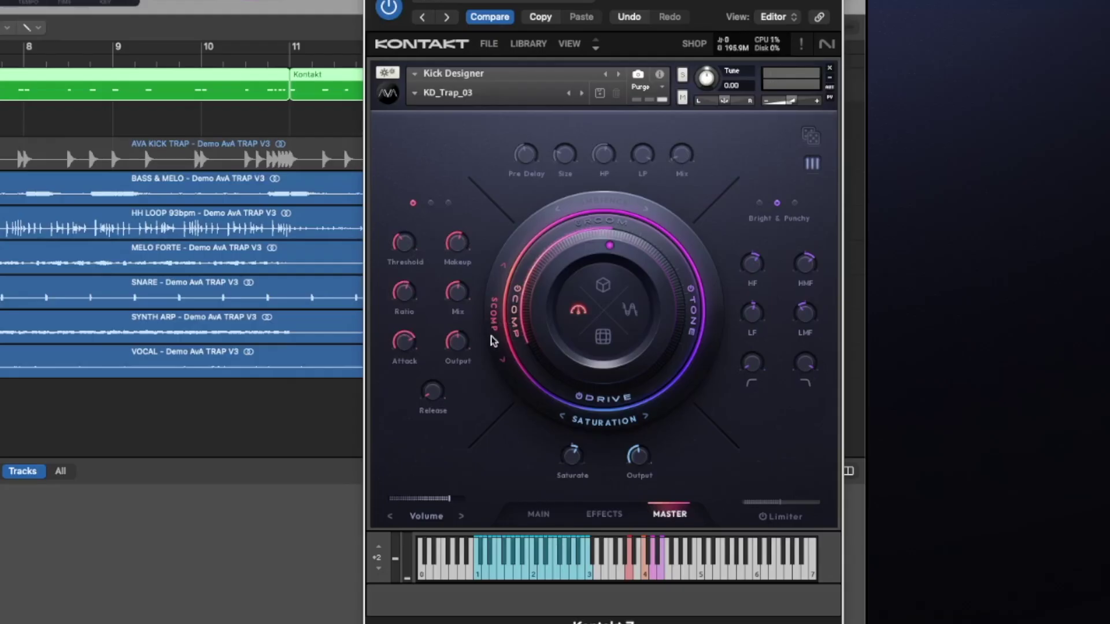
left_click(503, 361)
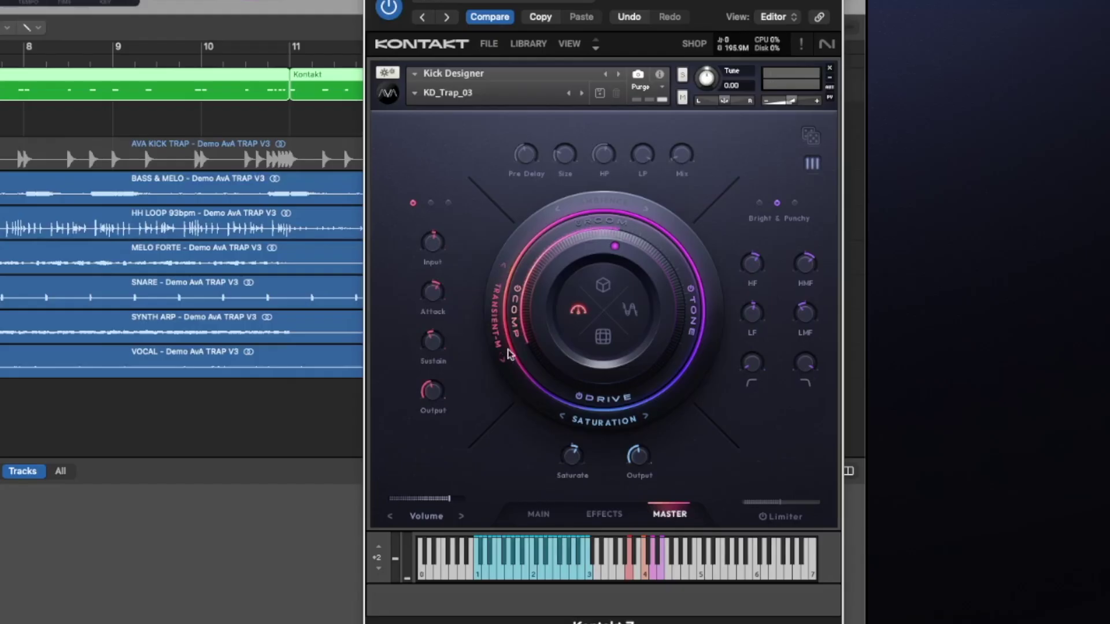
left_click(448, 203)
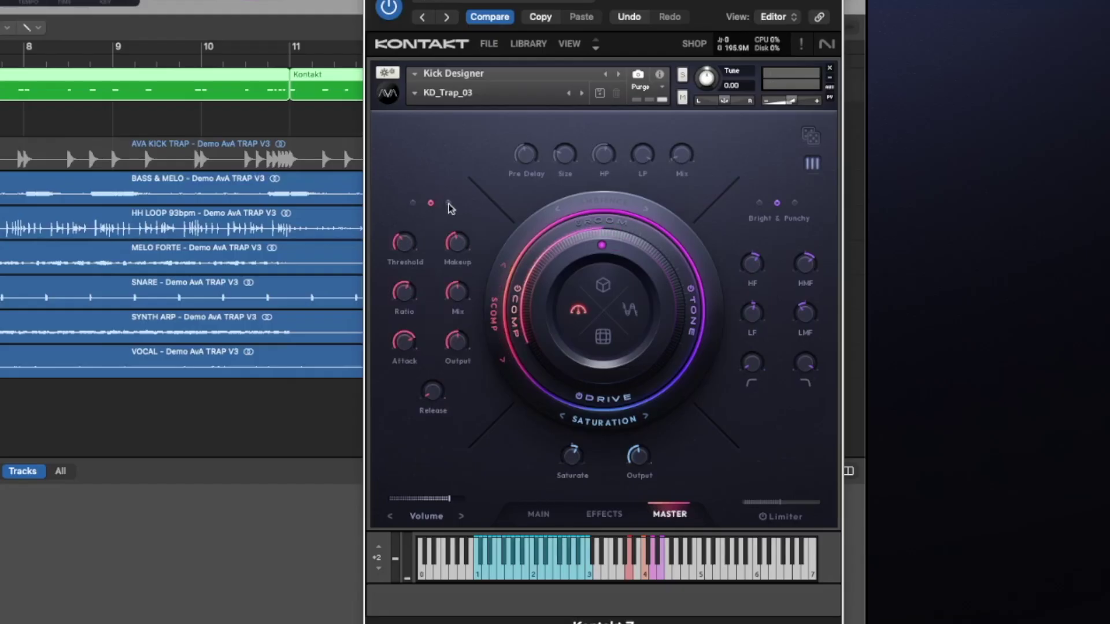
left_click(413, 203)
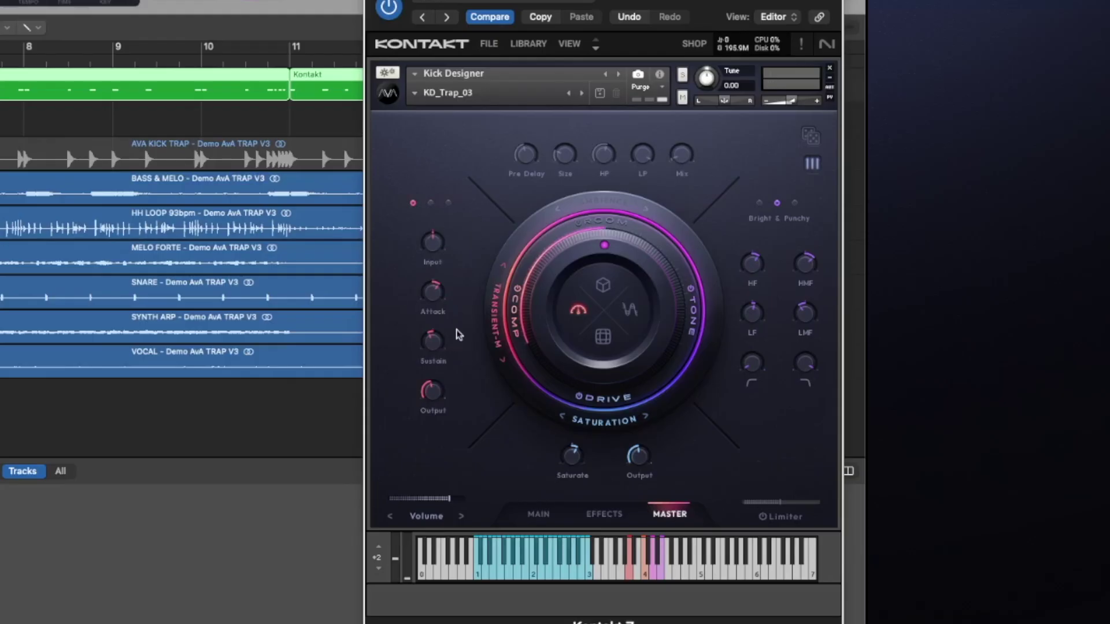
Assign the central dial to the Room effect and change its type from Ambience to Gated Hall
left_click(604, 287)
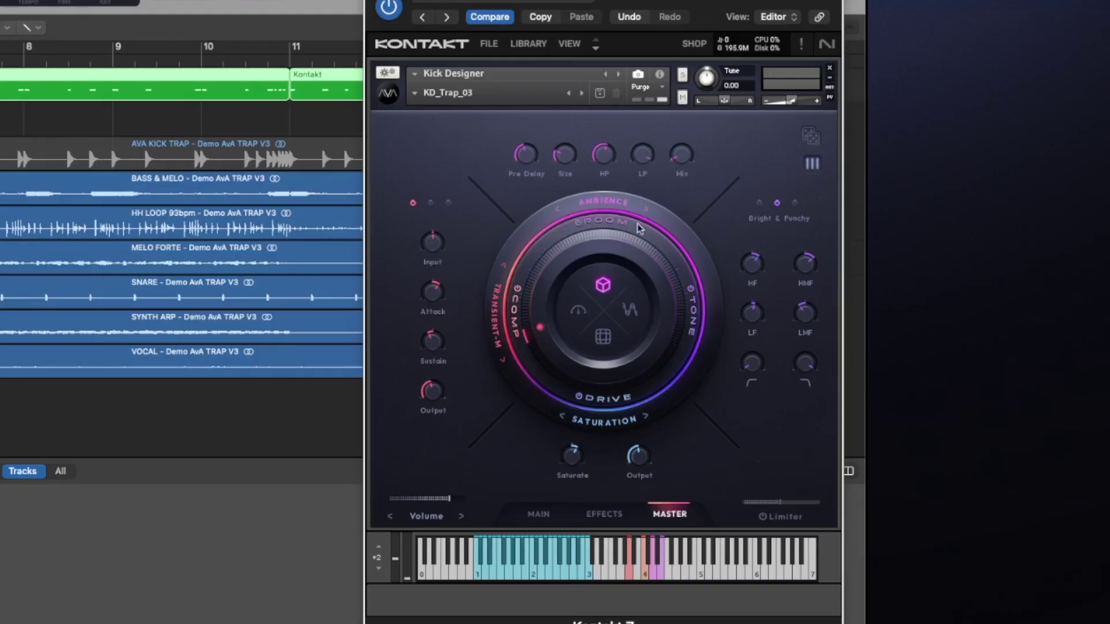
left_click(646, 210)
left_click(646, 210)
Try the Tone presets Flat and Bright & Punchy, and choose Dark & Vintage
left_click(760, 203)
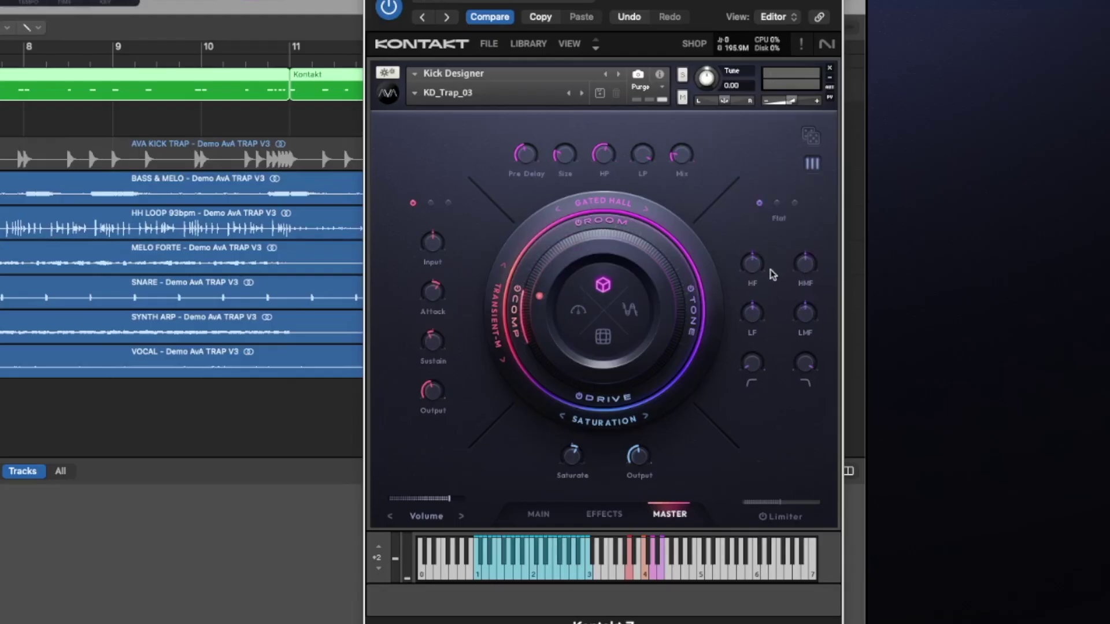
left_click(778, 206)
left_click(795, 203)
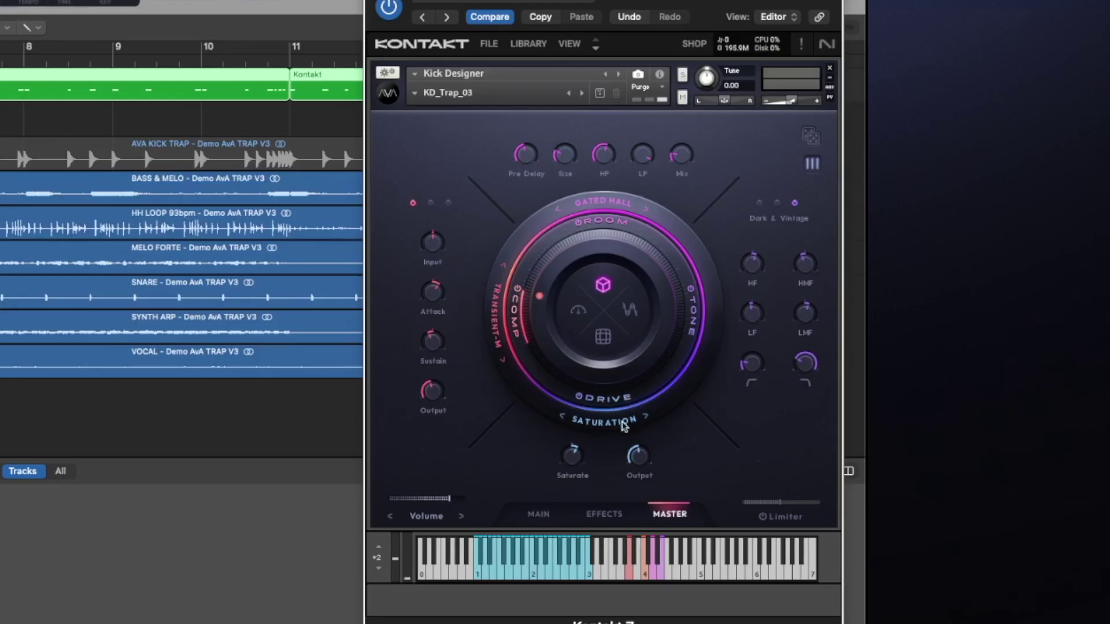
Cycle the Drive types back to Saturation, then assign the central dial to Drive and turn it up
left_click(646, 419)
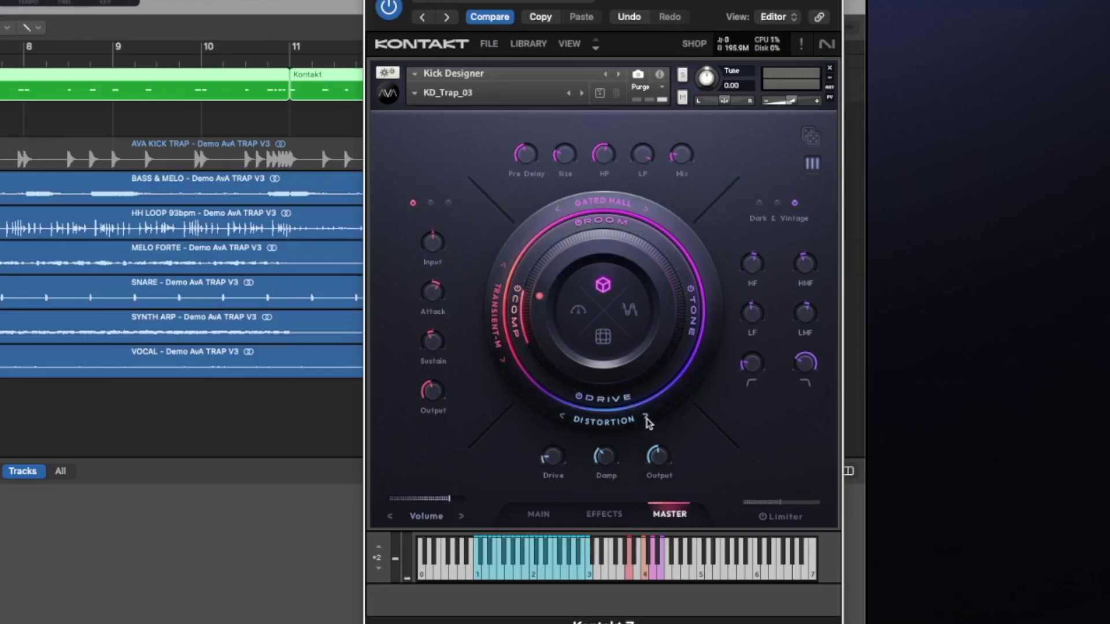
left_click(647, 418)
left_click(647, 418)
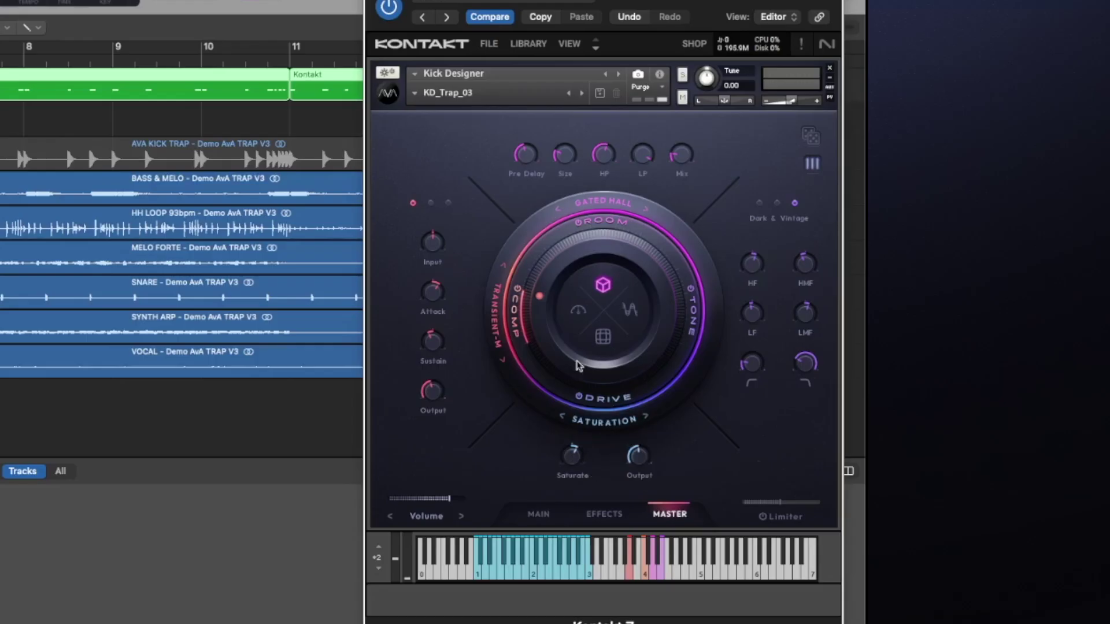
left_click(601, 344)
left_click_drag(582, 373, 595, 324)
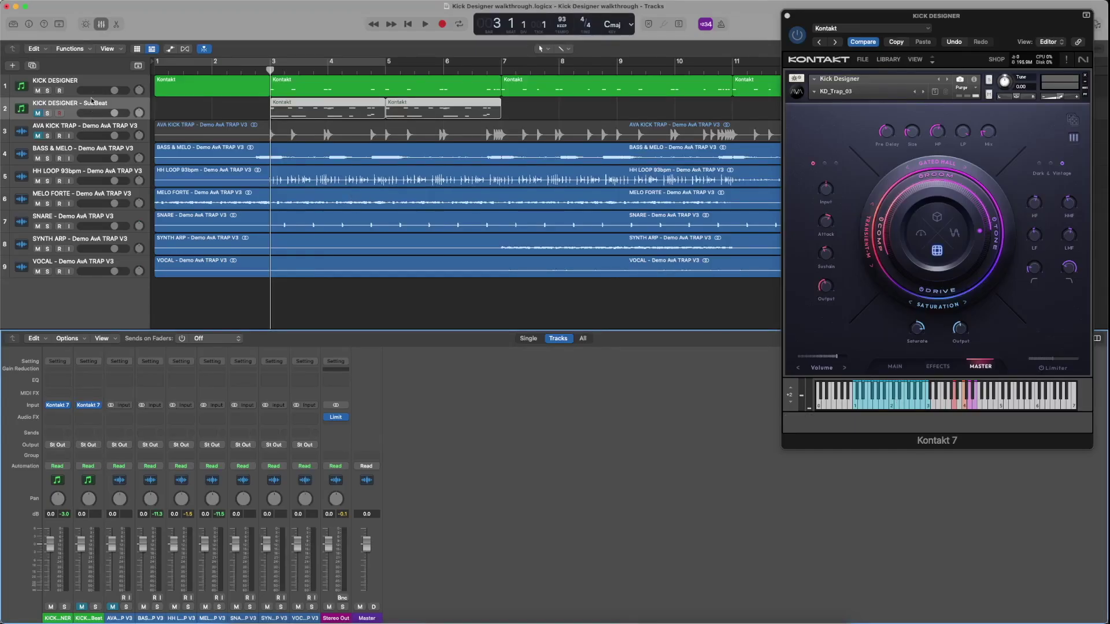
Audition a note in the tonal range of the instrument's on-screen keyboard
left_click(994, 327)
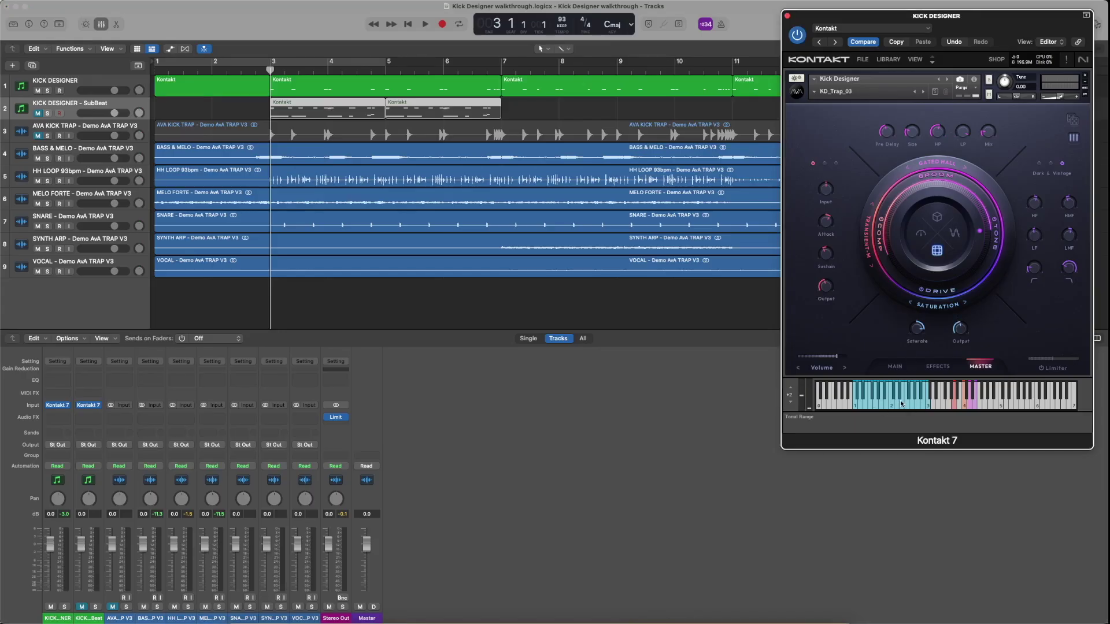
left_click(881, 407)
Mute the Kick Designer track, and replace its plugin window with the one for the selected SubBeat track
left_click(64, 89)
left_click(66, 111)
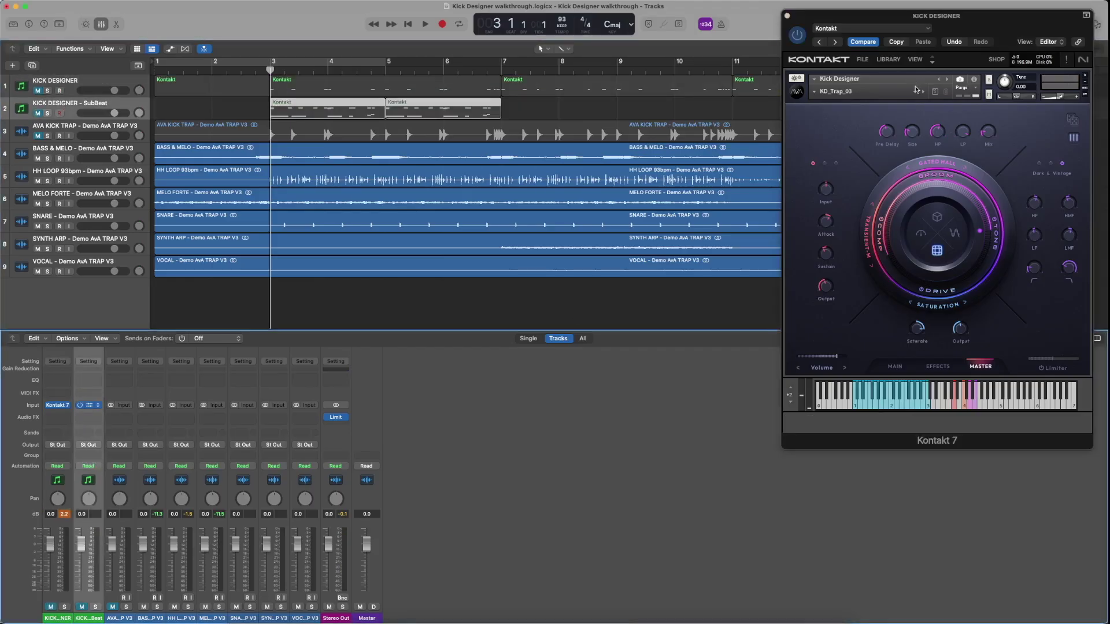
left_click(788, 16)
left_click_drag(430, 121, 965, 33)
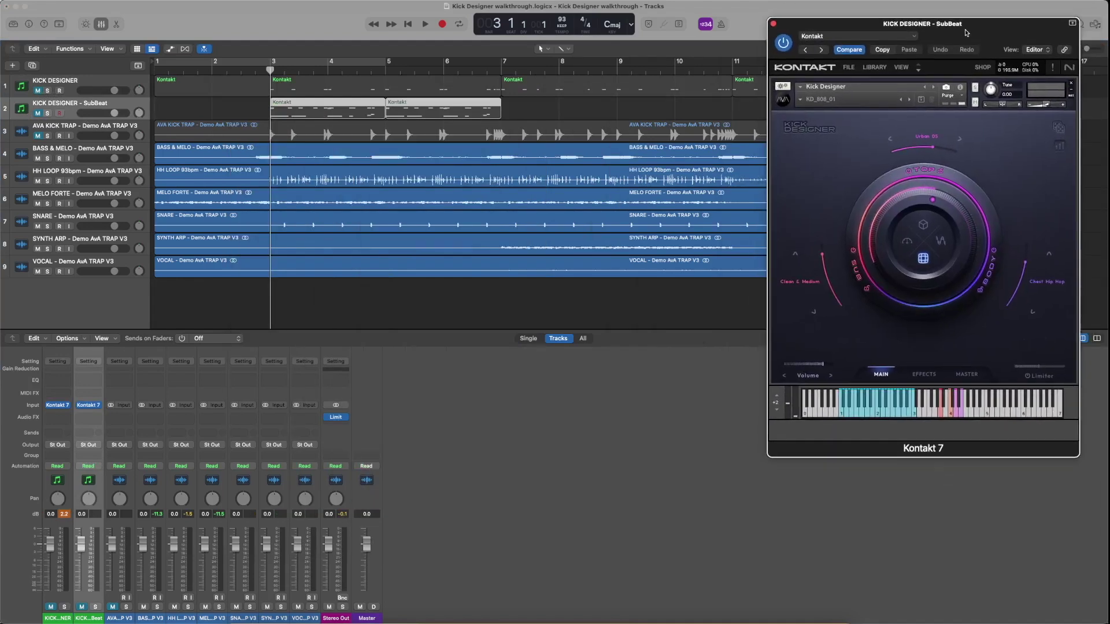
Load the KD_808_01 snapshot from the 808 category on the SubBeat instrument
left_click(804, 99)
mouse_move(815, 120)
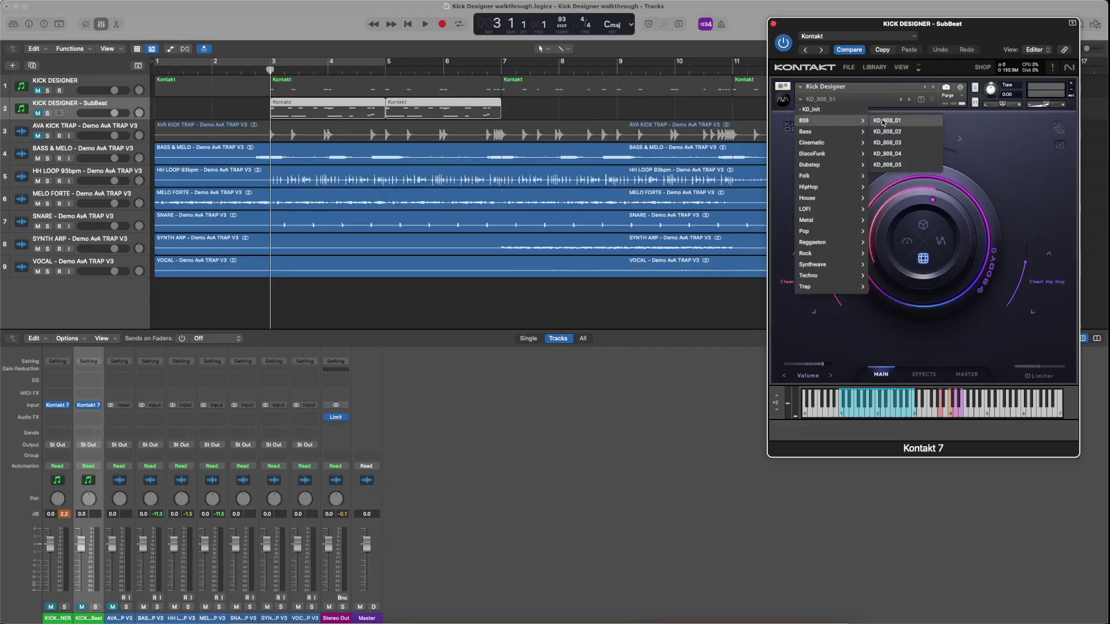
left_click(883, 122)
Unmute the SubBeat track and examine its region at bar 3 in the Piano Roll
left_click(214, 115)
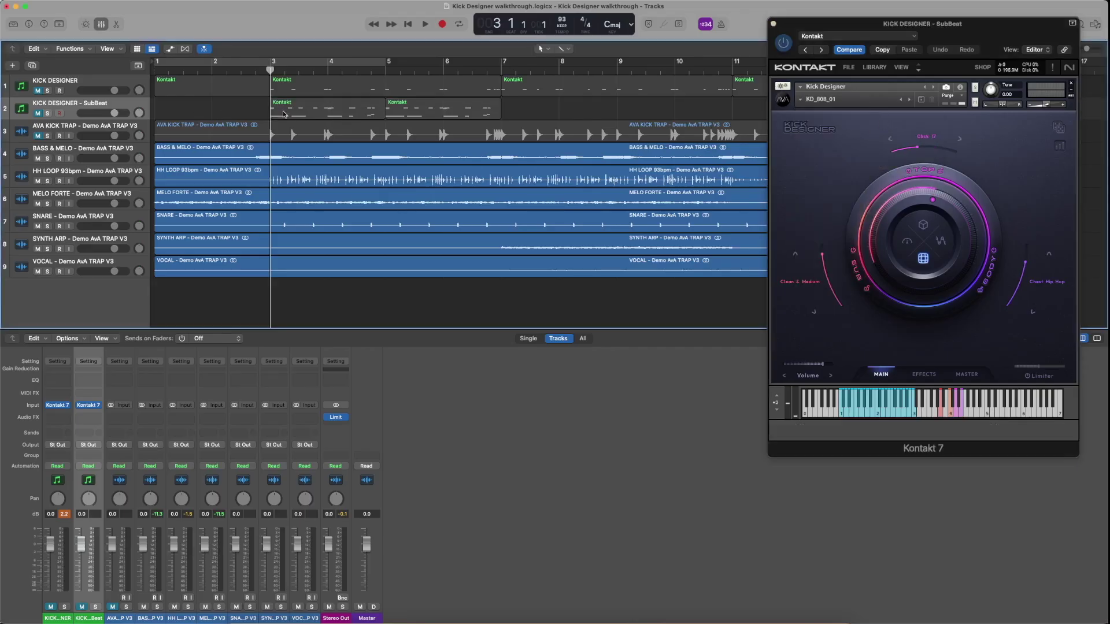
left_click(39, 113)
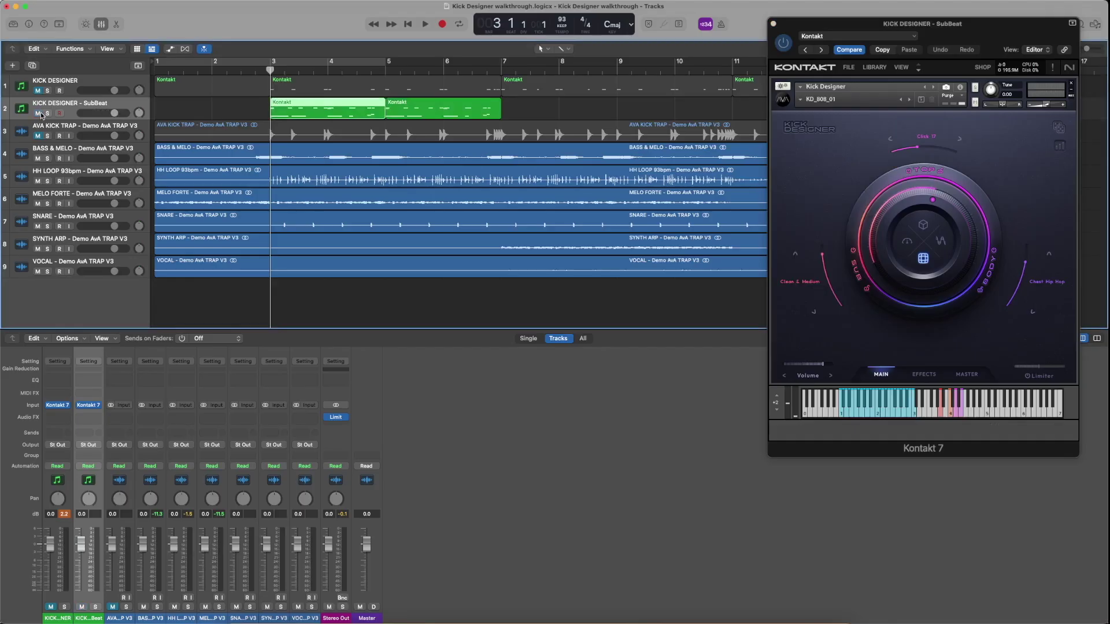
key("e")
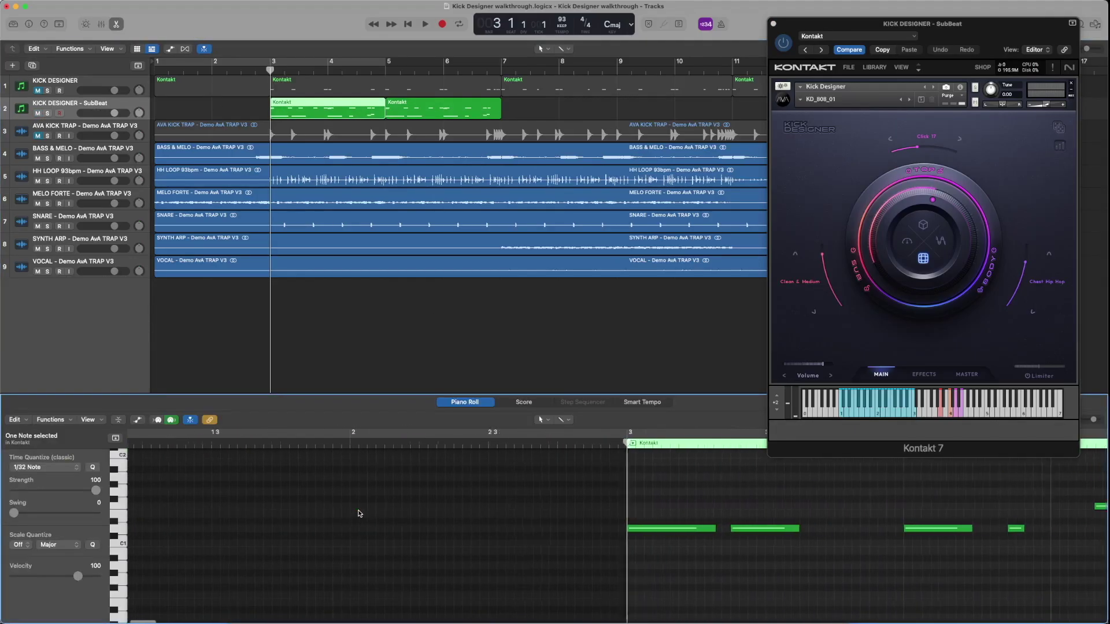
scroll(122, 542, "up", 3)
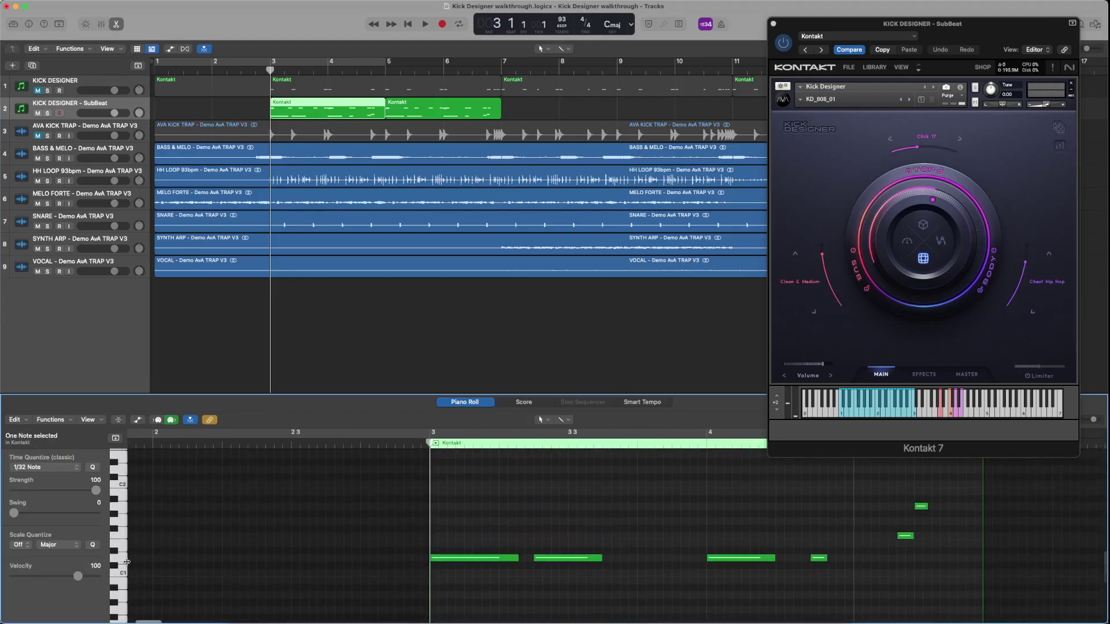
scroll(122, 544, "up", 7)
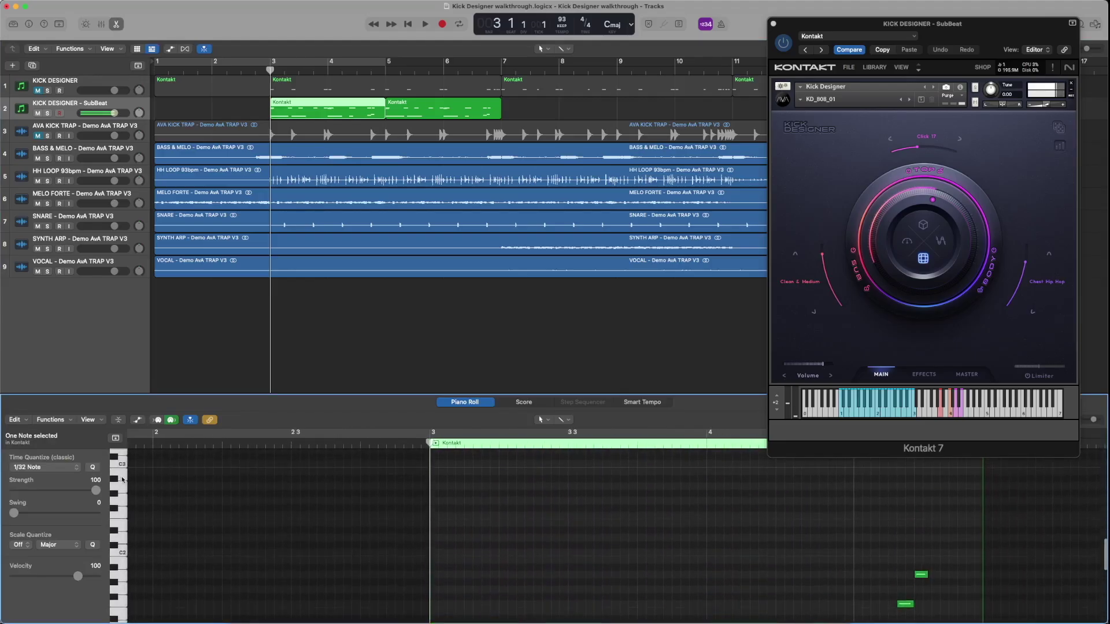
scroll(125, 506, "down", 9)
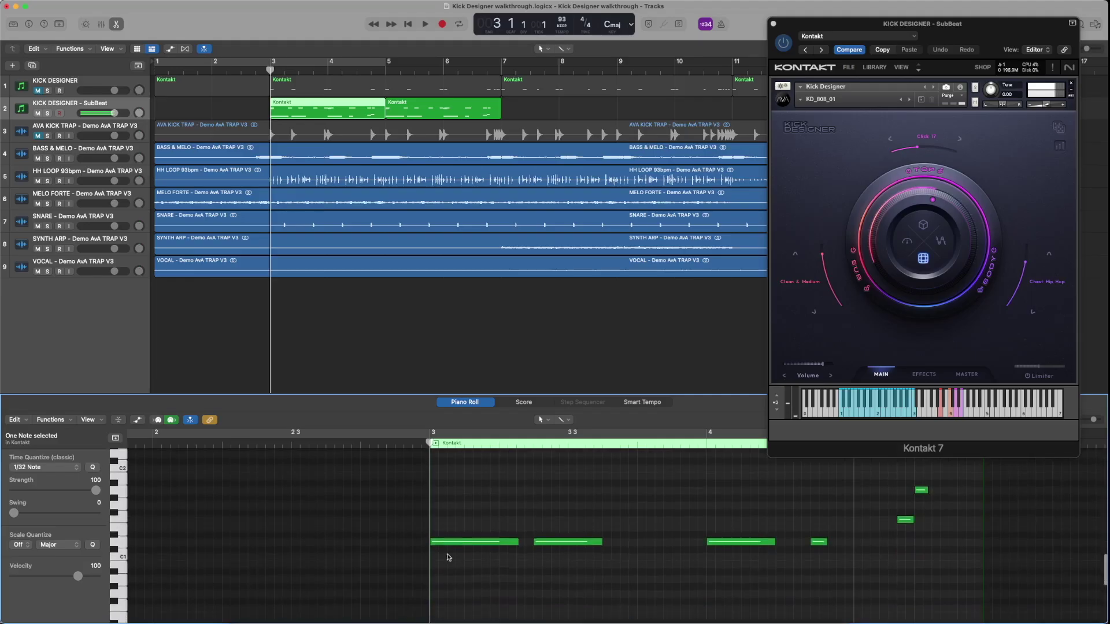
Show the SubBeat instrument's Effects page and play the region from bar 3, then again with its second note selected
left_click(923, 374)
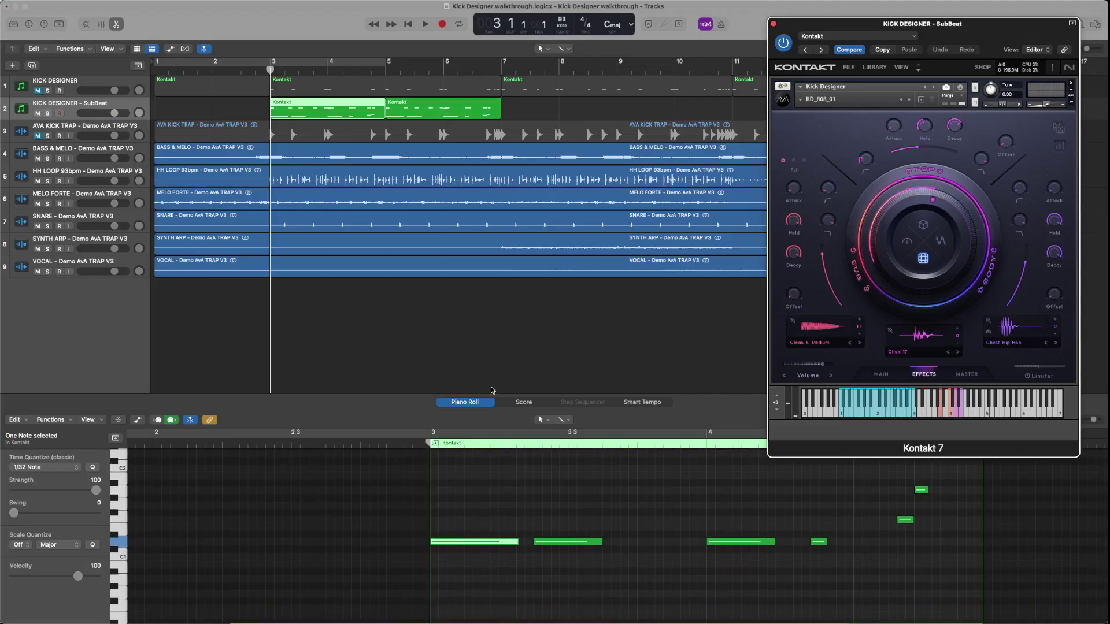
left_click(273, 72)
key("space")
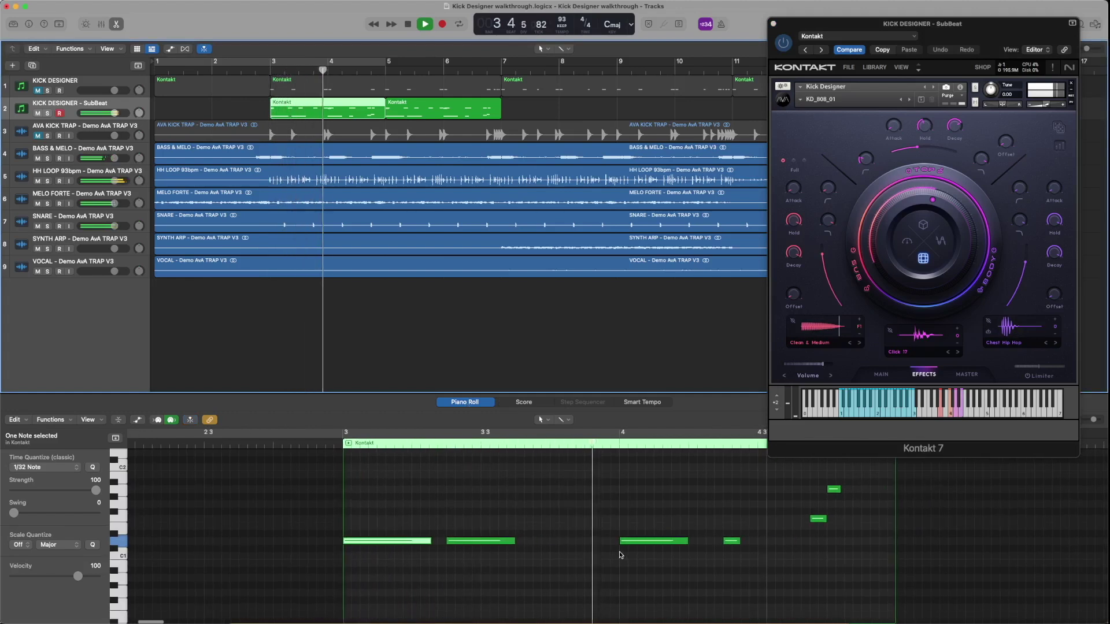
key("space")
left_click(490, 542)
key("space")
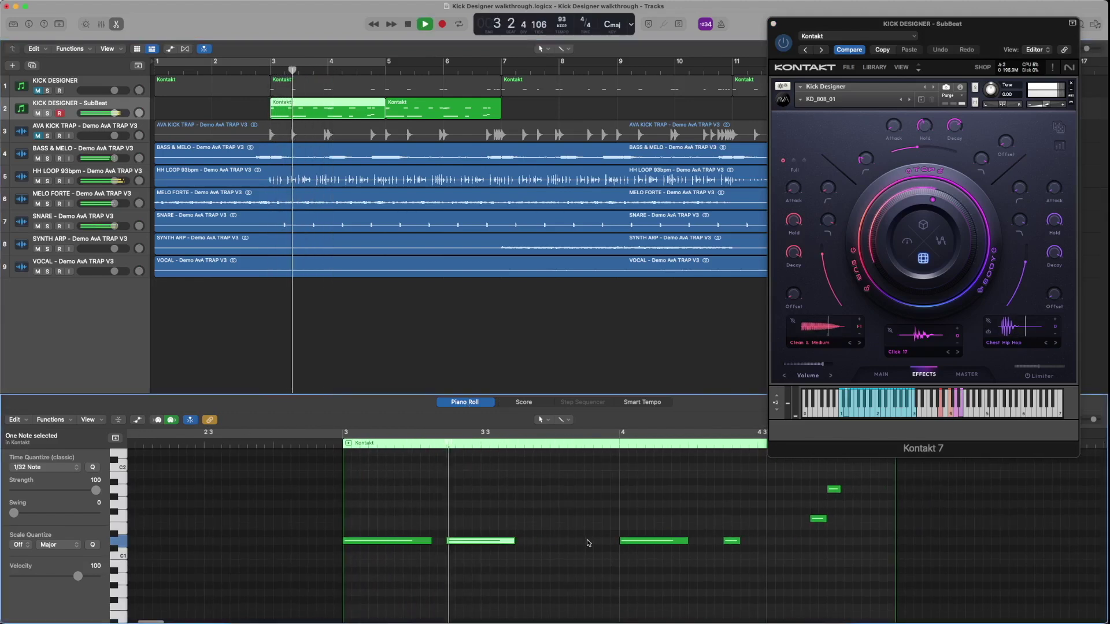
Add a test note at C3 on beat 4 of bar 3 and lower it to A2
scroll(500, 517, "up", 5)
left_click(479, 487)
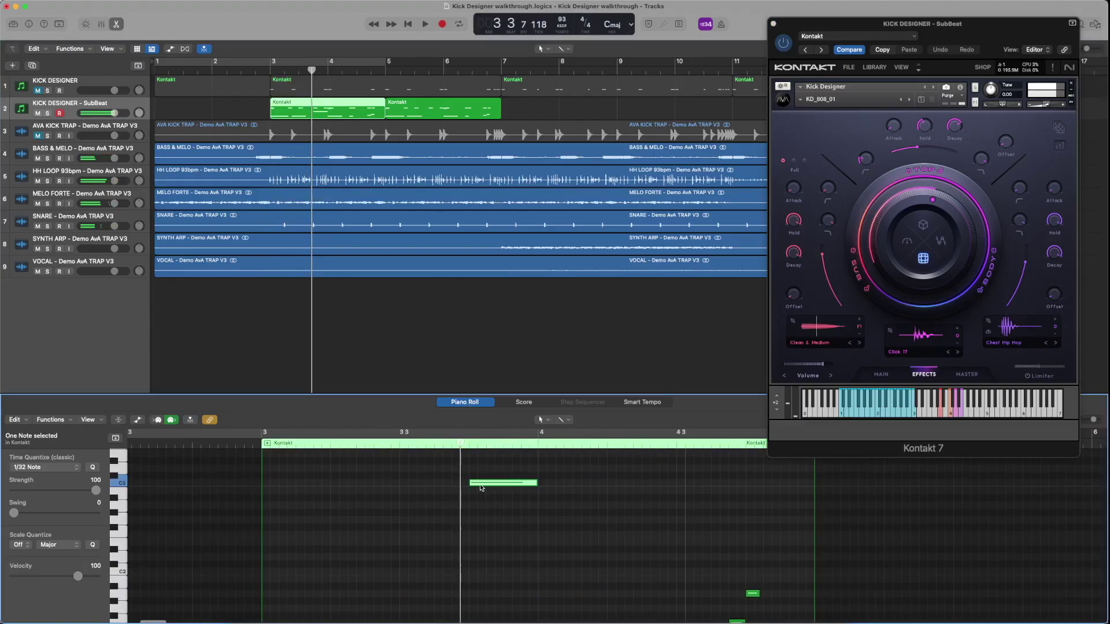
left_click_drag(483, 479, 484, 508)
left_click(484, 480)
Play the SubBeat pattern from bar 3 and examine the notes of both its regions in the Piano Roll
key("space")
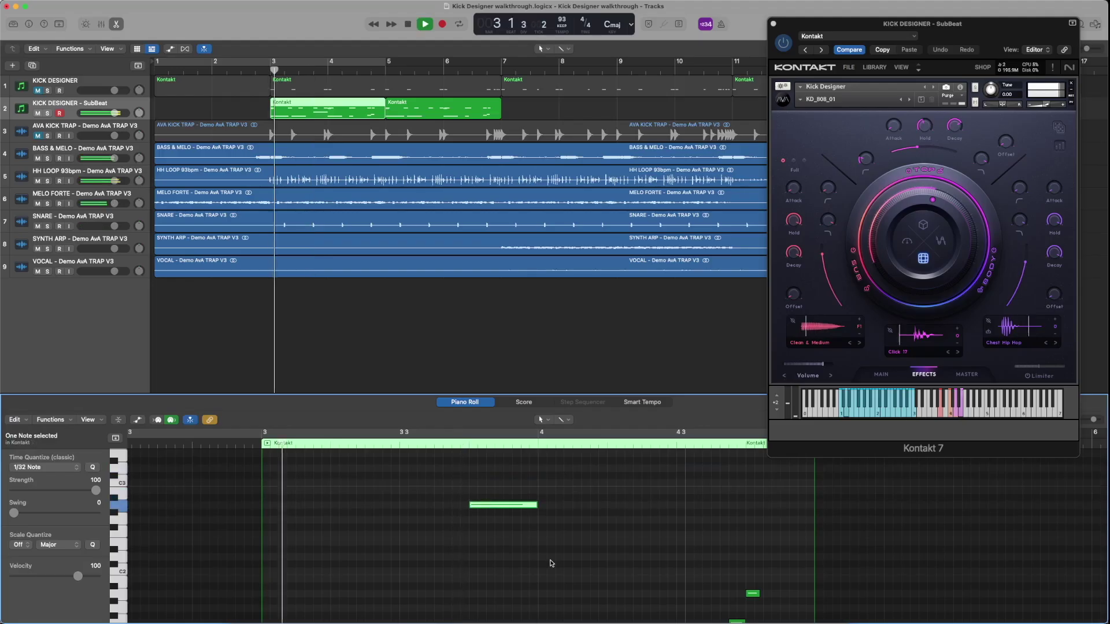
scroll(550, 560, "down", 5)
scroll(551, 560, "up", 3)
scroll(463, 523, "up", 2)
scroll(479, 522, "right", 4)
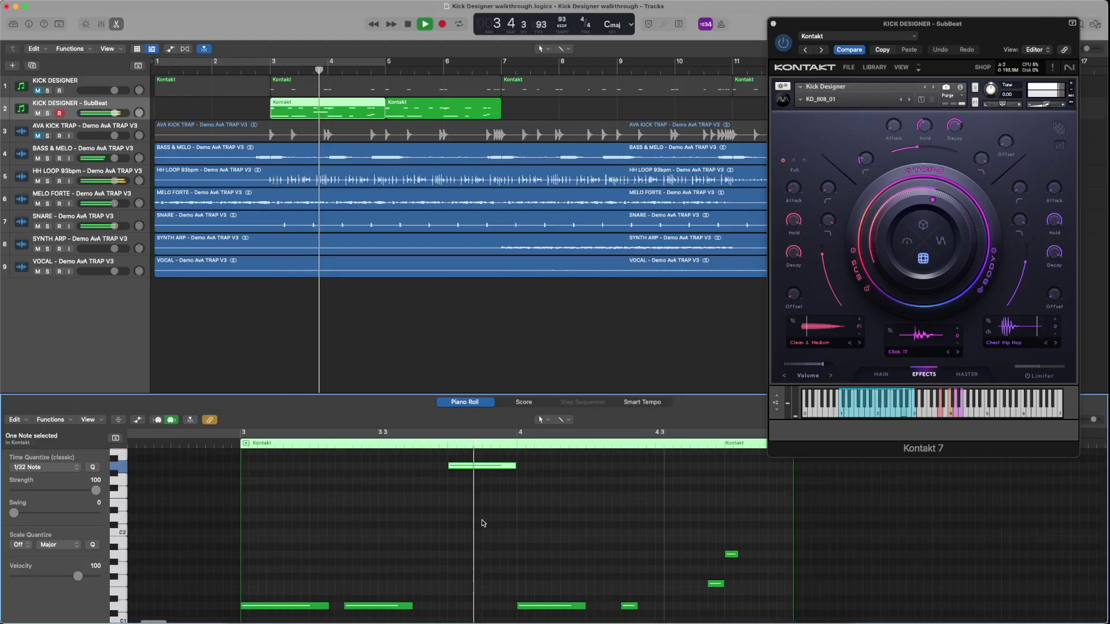
scroll(598, 532, "right", 3)
scroll(598, 537, "down", 3)
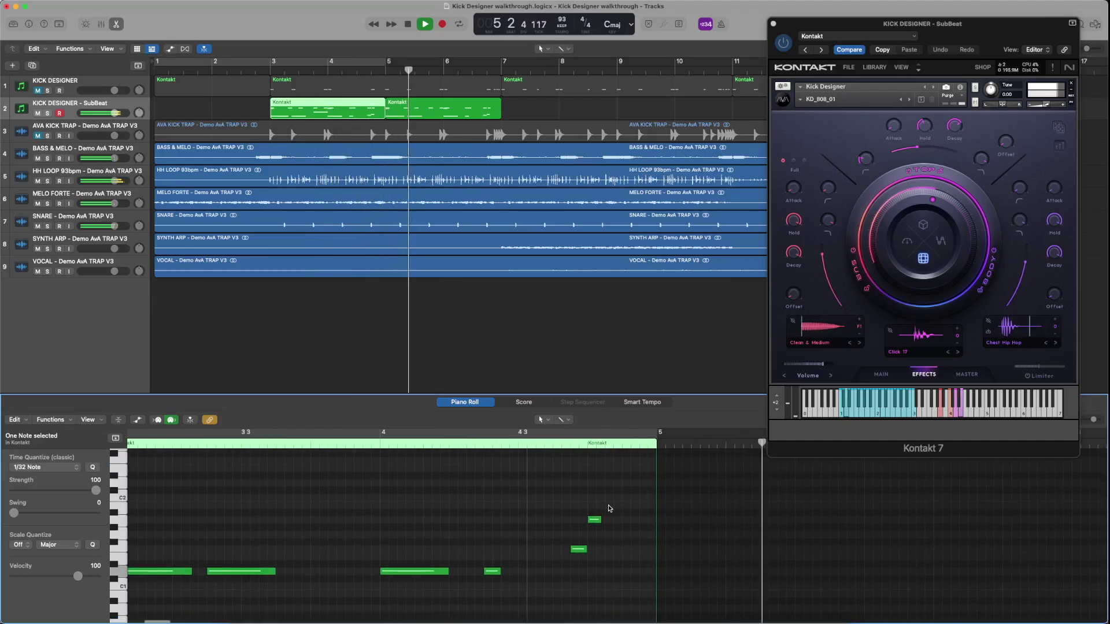
left_click(430, 115)
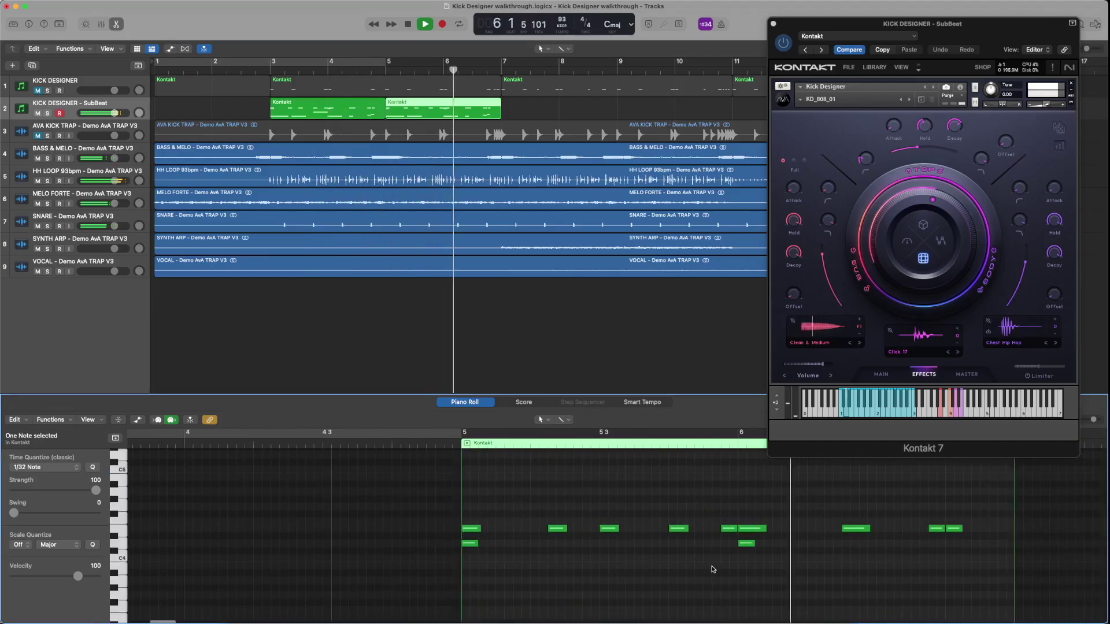
key("space")
Adjust the SubBeat sub layer's Hold and play back the second region to hear the change
mouse_move(794, 220)
left_mouse_down()
mouse_move(794, 262)
mouse_move(796, 221)
left_mouse_up()
key("space")
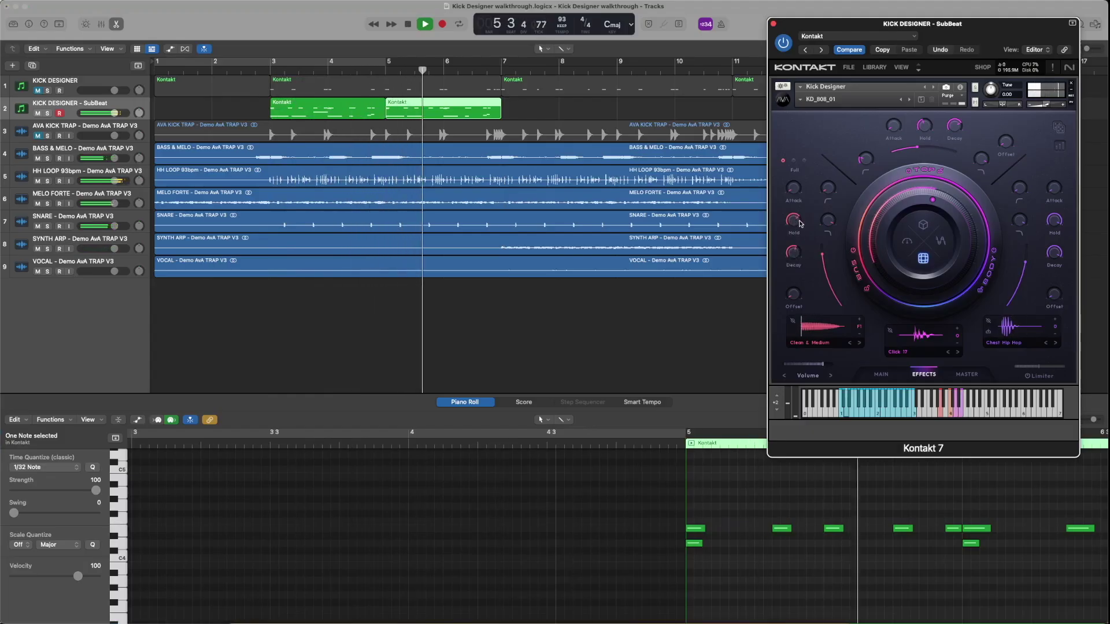
key("space")
Show the mixer and play both Kick Designer tracks together from bar 3 with Bass & Melo muted
left_click(274, 78)
key("x")
key("space")
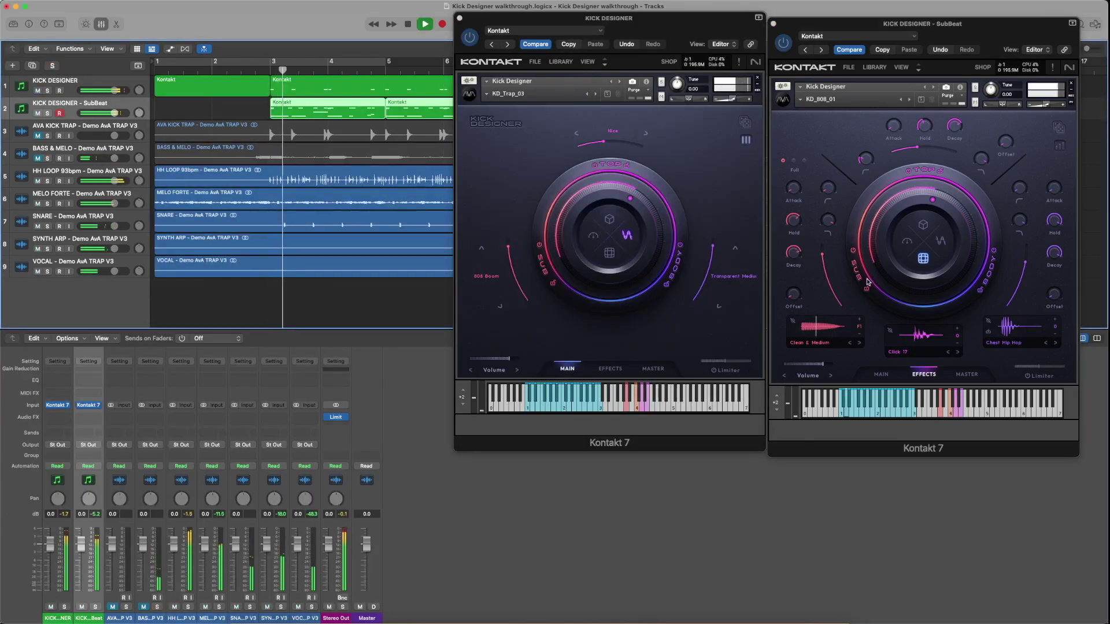
Lengthen the SubBeat sub layer's Decay and turn up the central Drive dial during playback
left_click(797, 256)
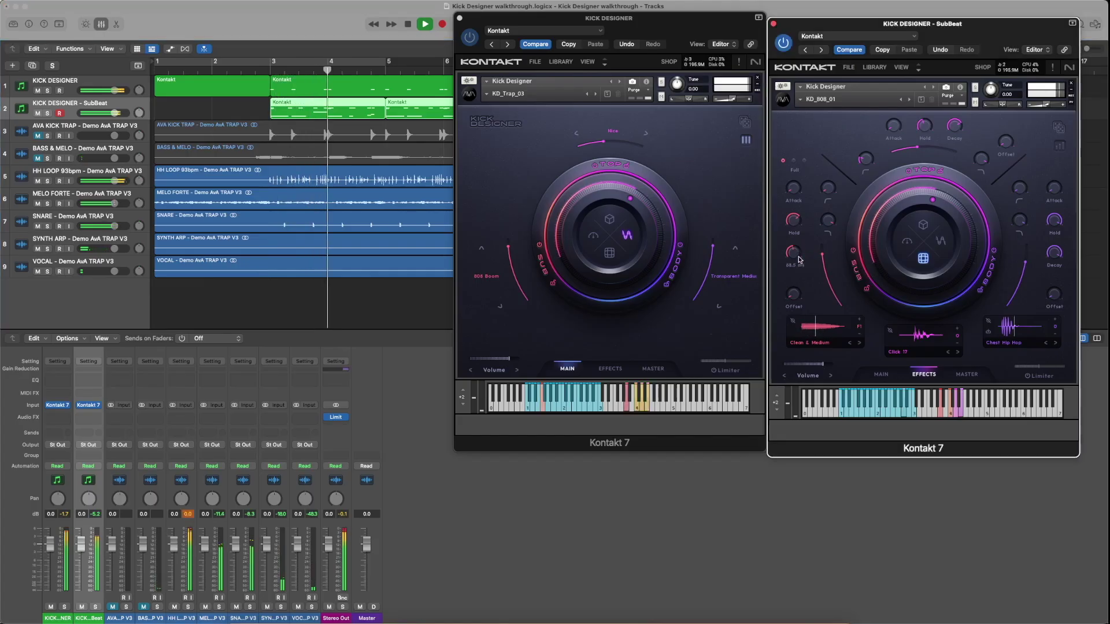
scroll(796, 257, "up", 5)
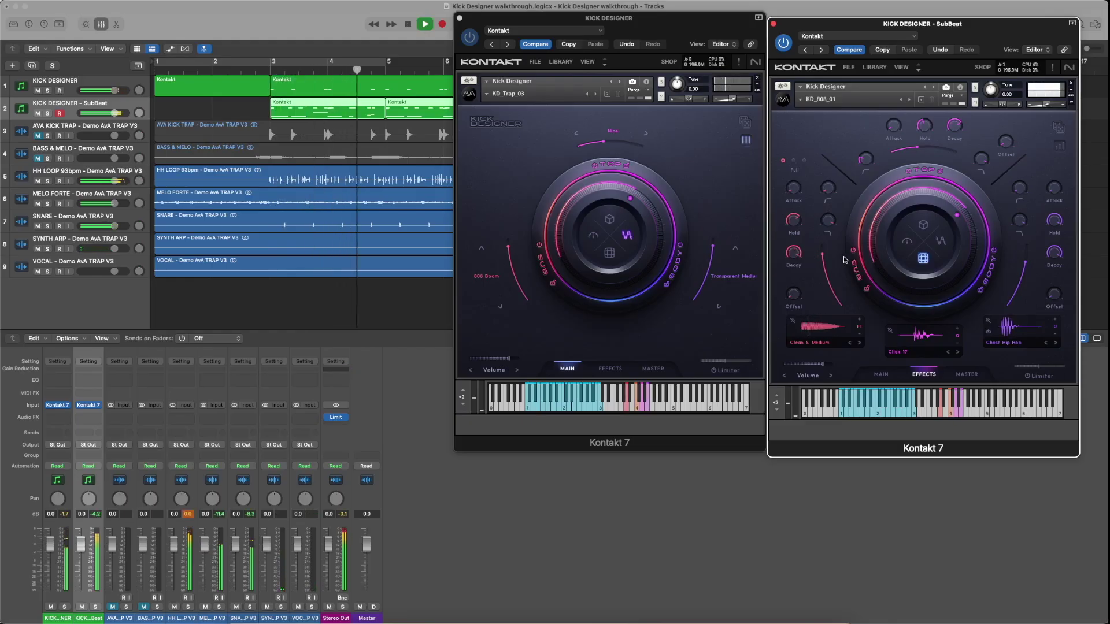
Return the SubBeat instrument to its Main page, align its window beside the first instrument and stop playback
left_click(884, 379)
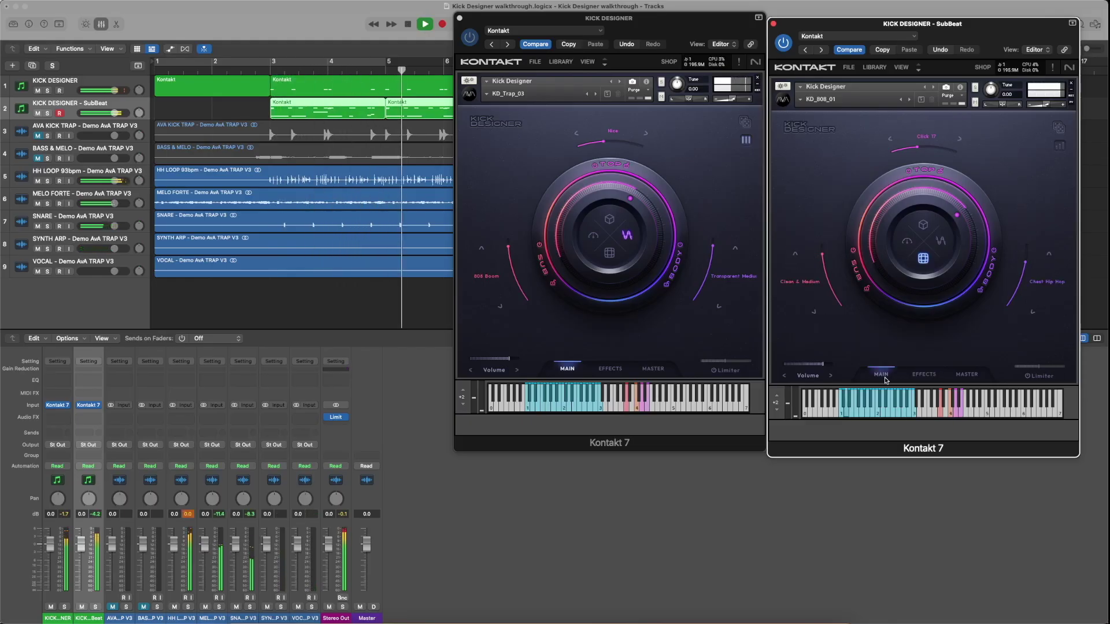
left_click_drag(949, 51, 951, 41)
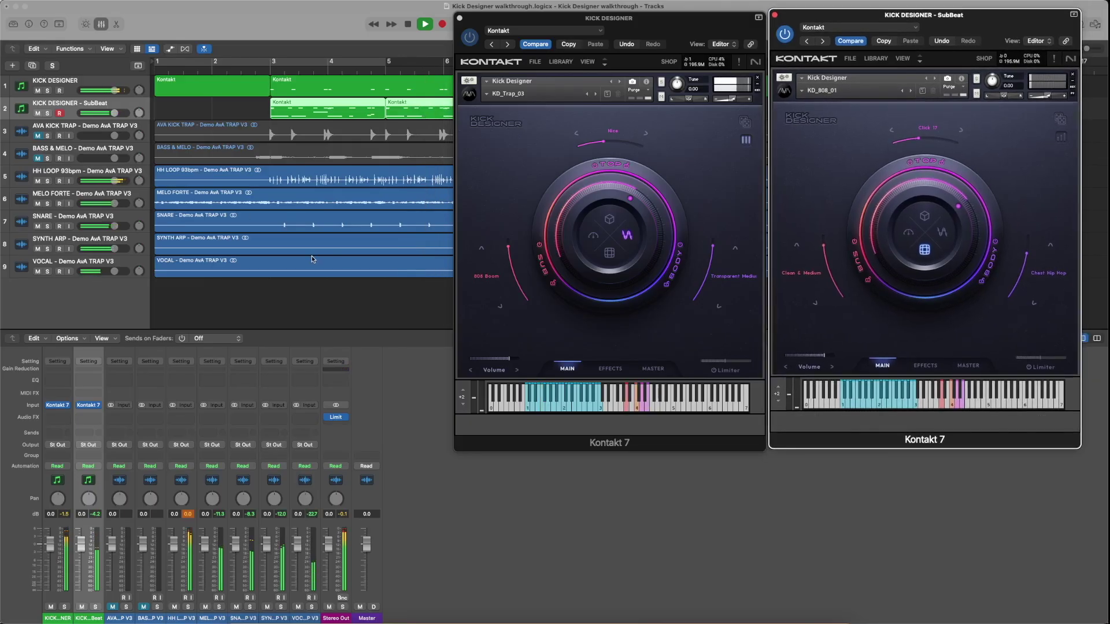
key("space")
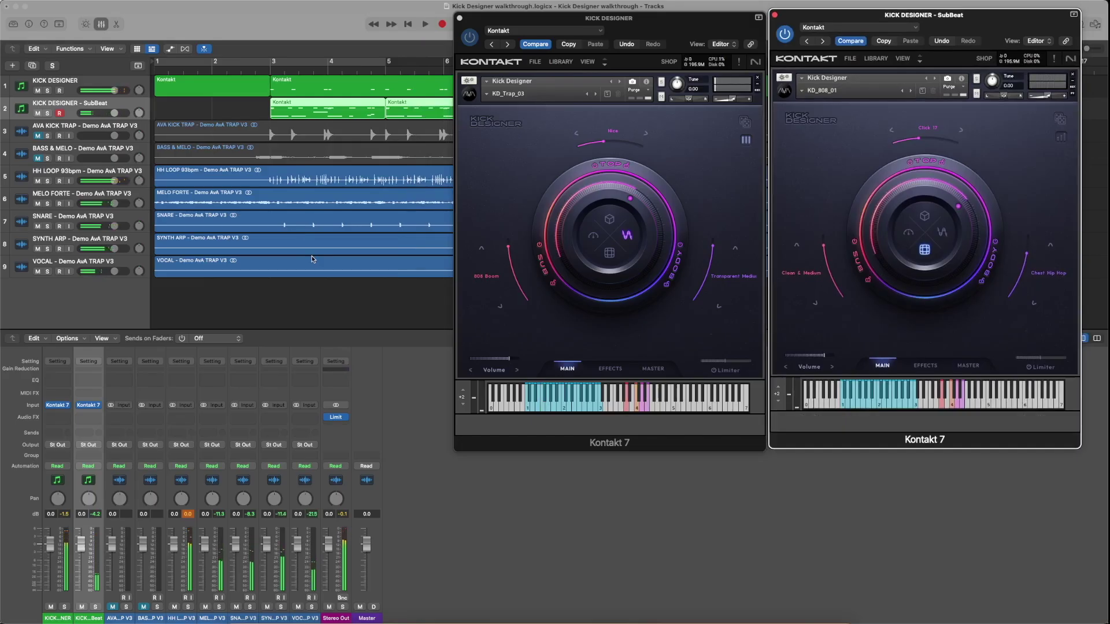